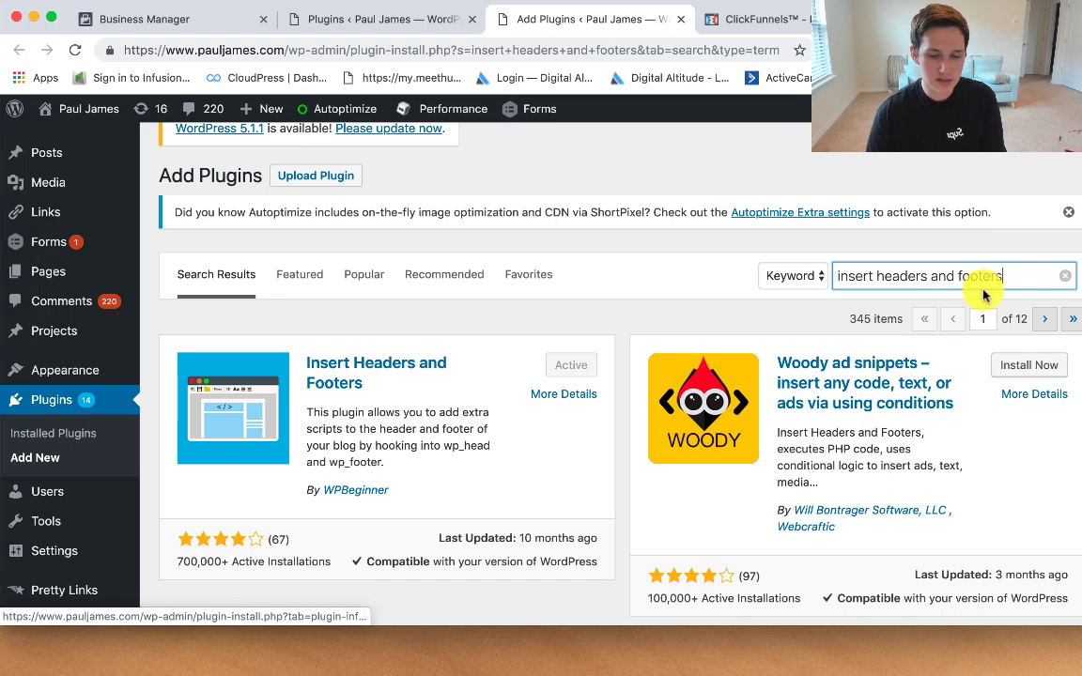
Step: Open the Insert Headers and Footers settings page in WordPress
drag(1010, 275, 775, 278)
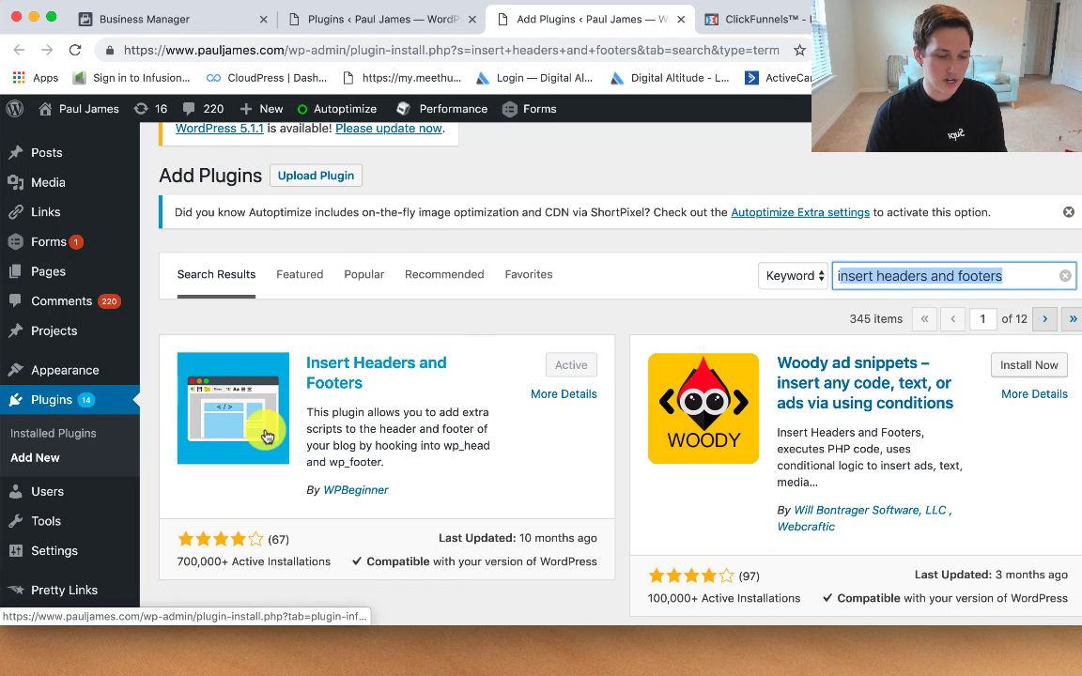
scroll(65, 464, down, 1)
mouse_move(80, 526)
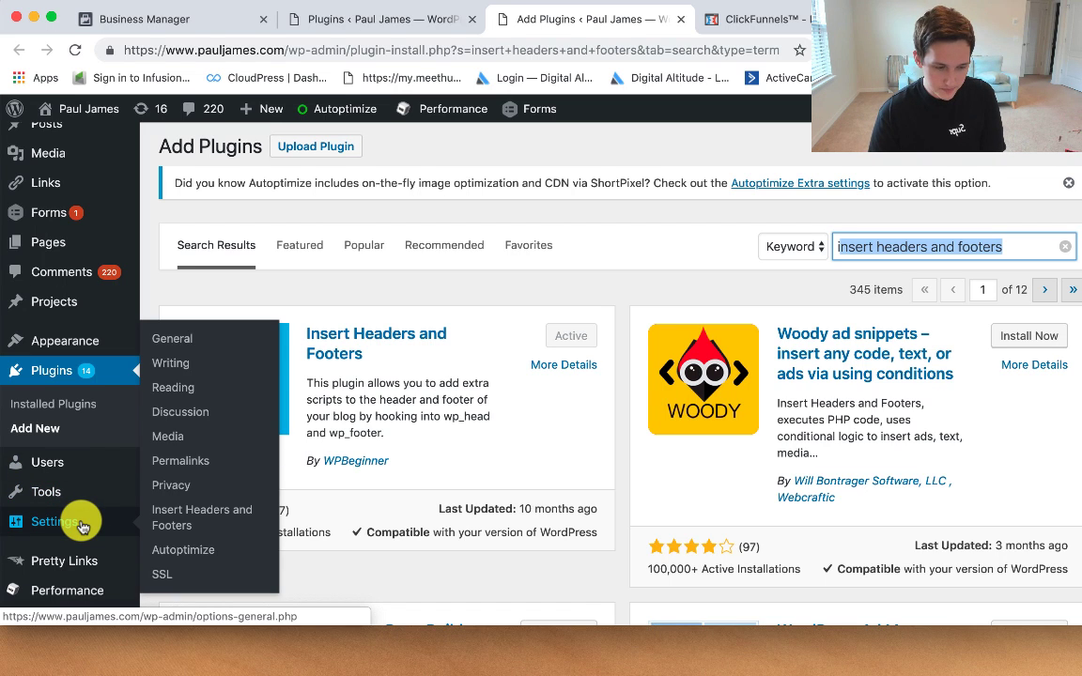
click(174, 523)
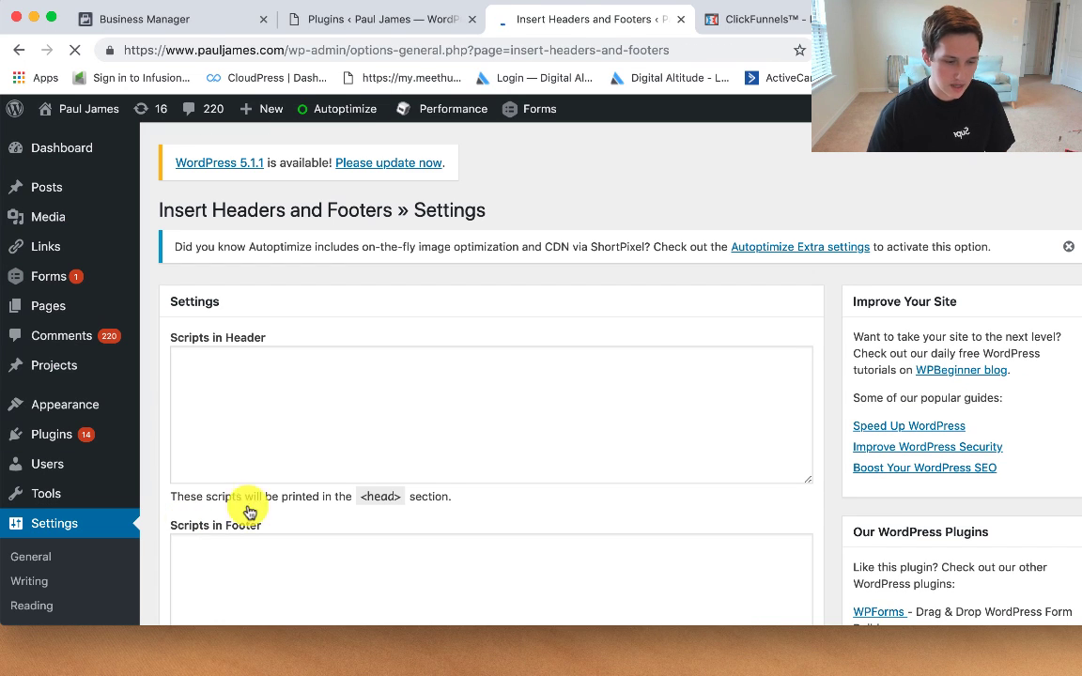
Step: Enter business.facebook.com in Scripts in Header, then load the training landing page
click(340, 417)
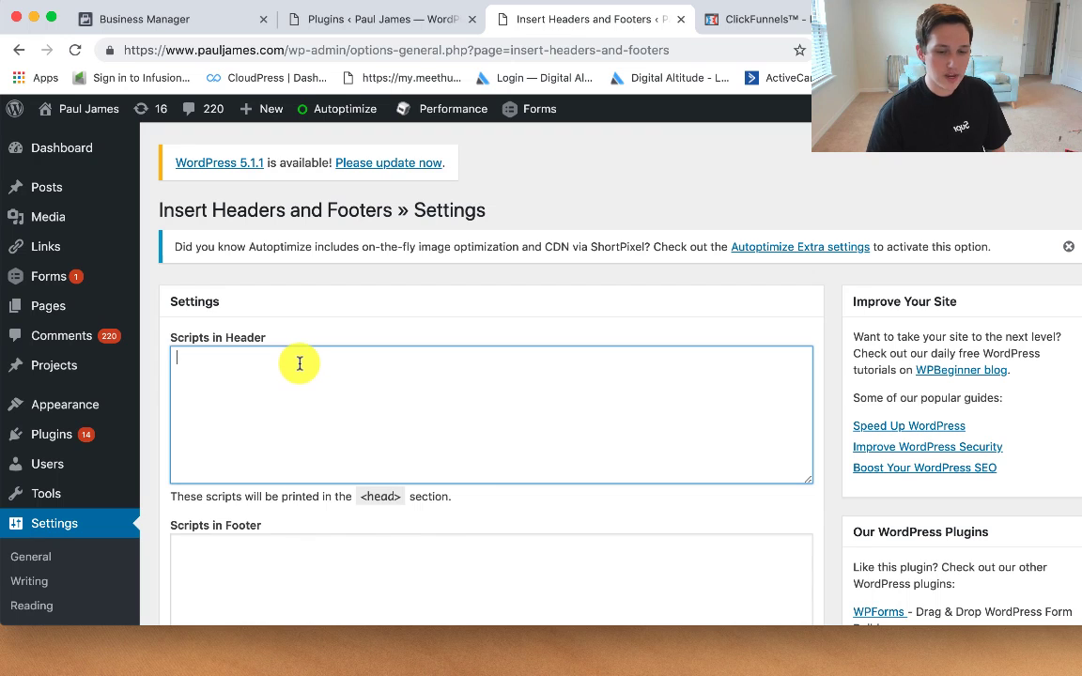
text(busi)
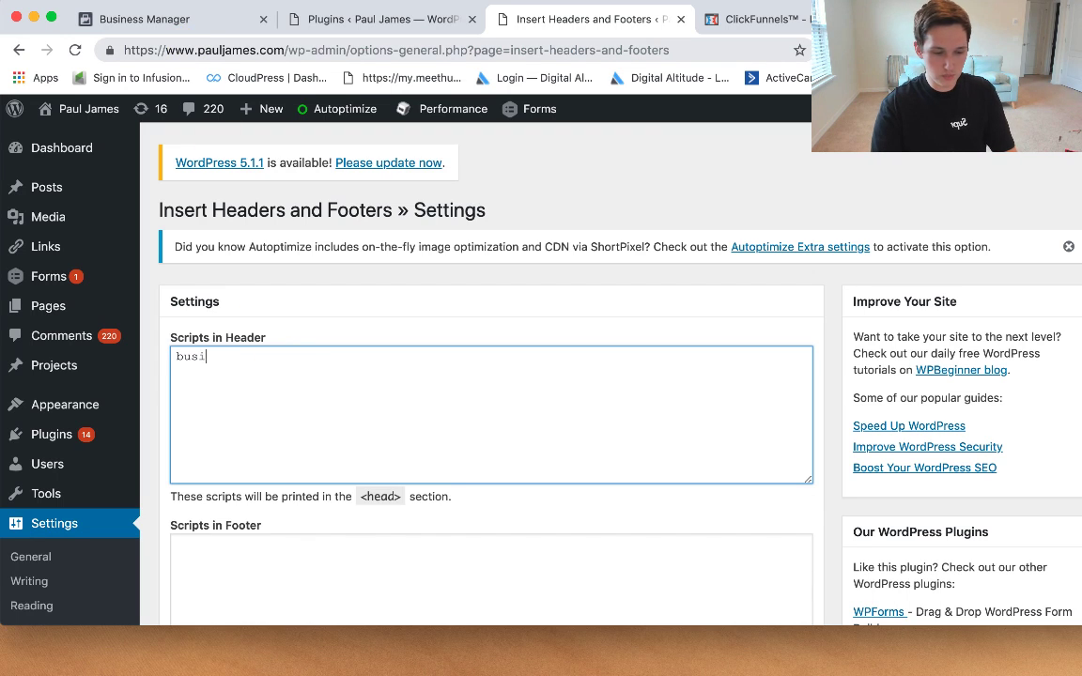
text(ness.facebook.com)
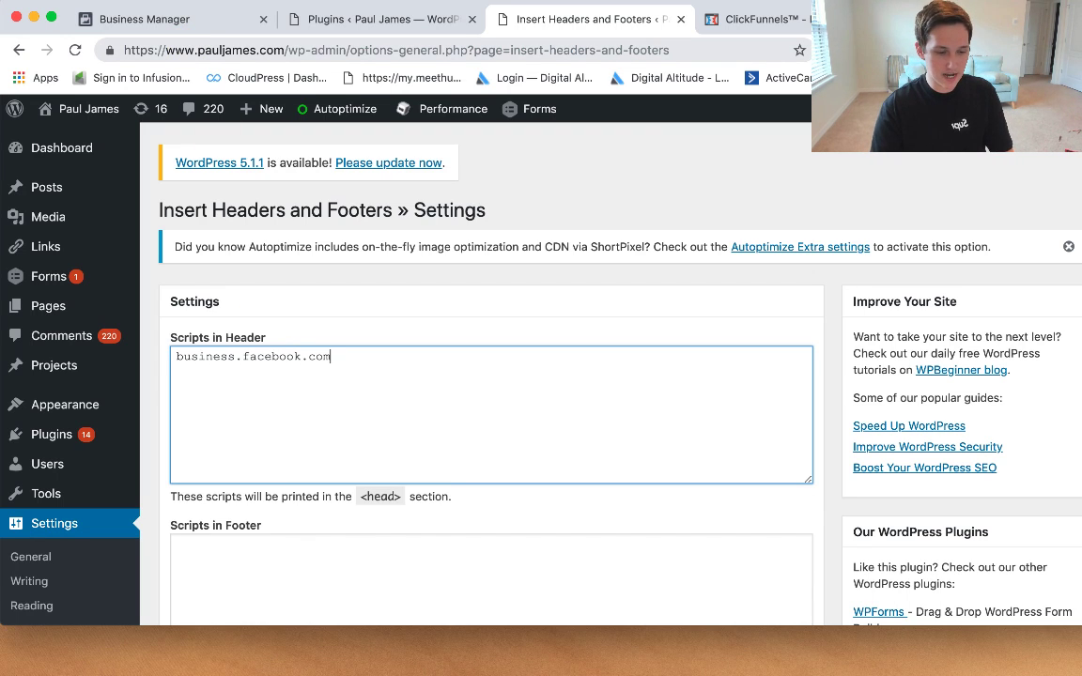
drag(314, 357, 151, 343)
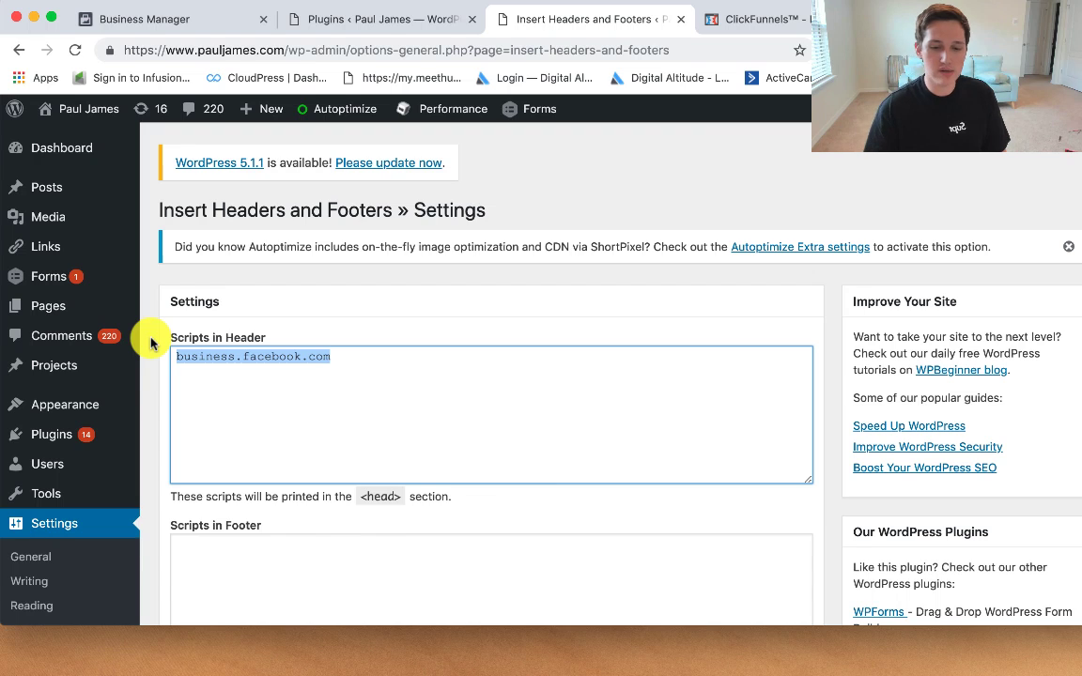
click(892, 50)
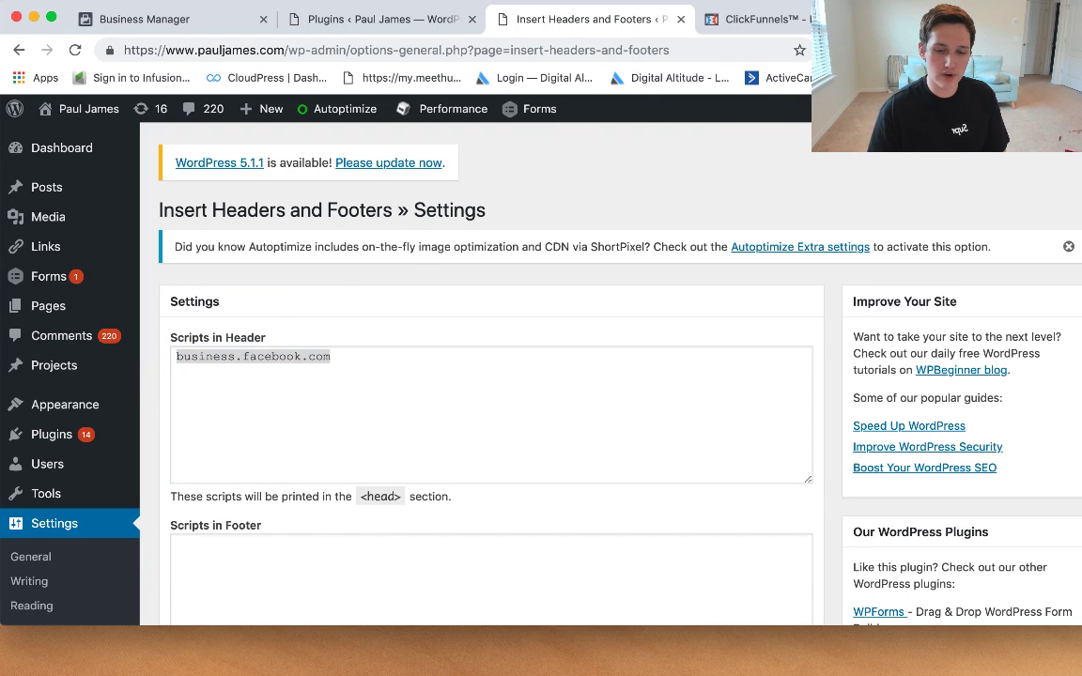
drag(797, 88, 641, 91)
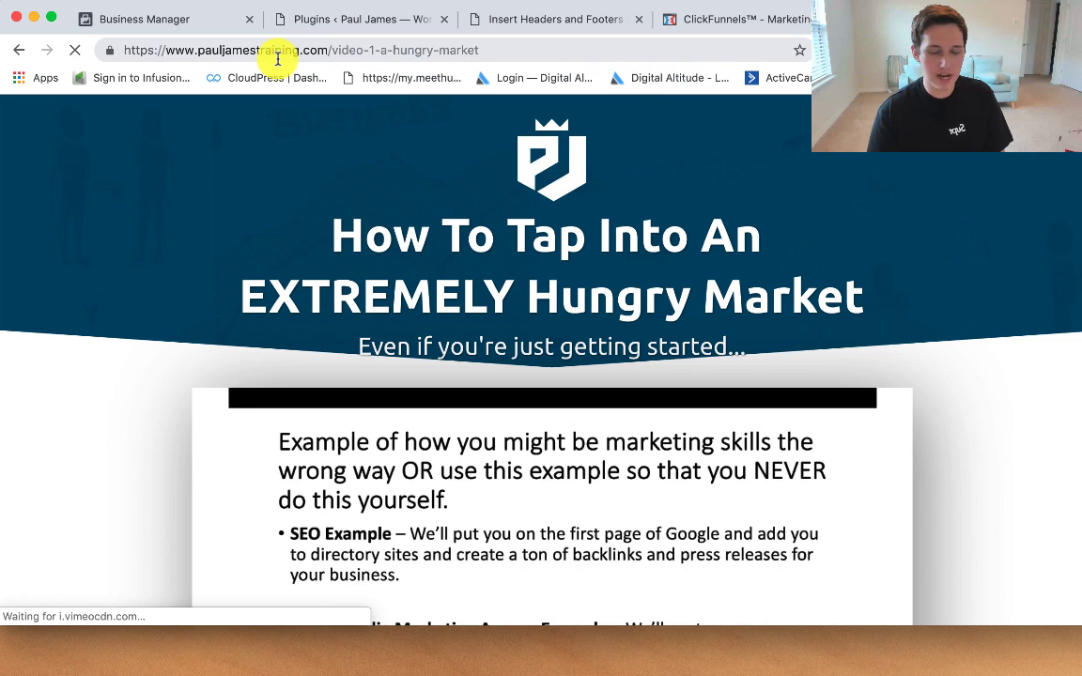
Step: Check the training site with Pixel Helper, which finds one pixel, then close its tab
click(945, 51)
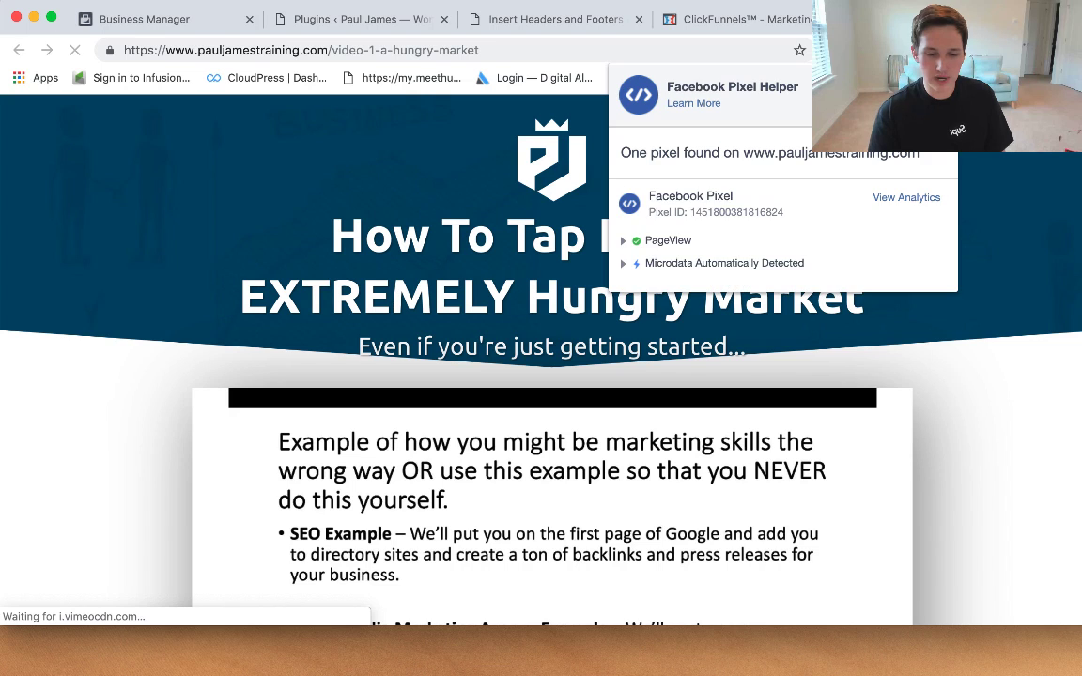
click(1015, 224)
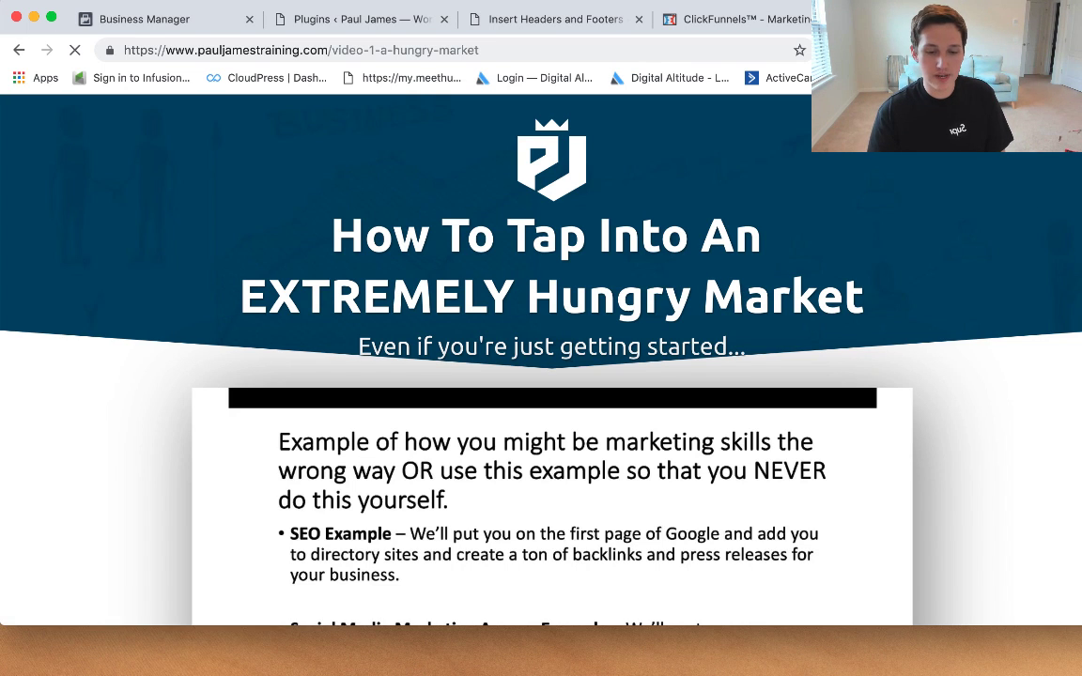
key(super+w)
Step: Check the WordPress site with Pixel Helper, which reports no pixels
click(502, 21)
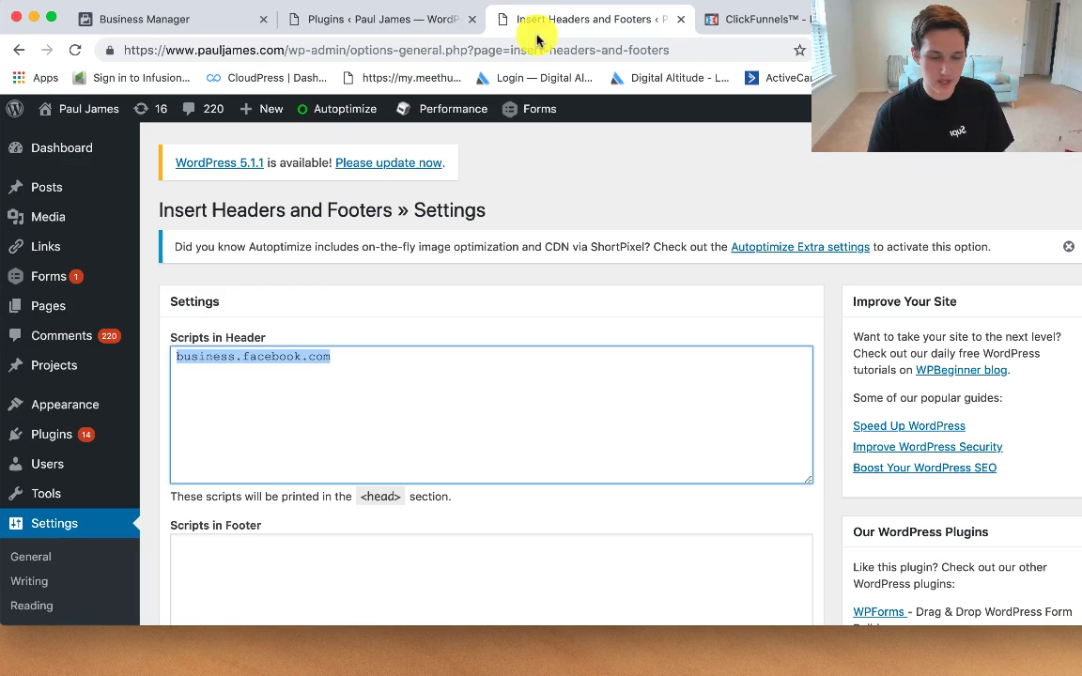
click(939, 50)
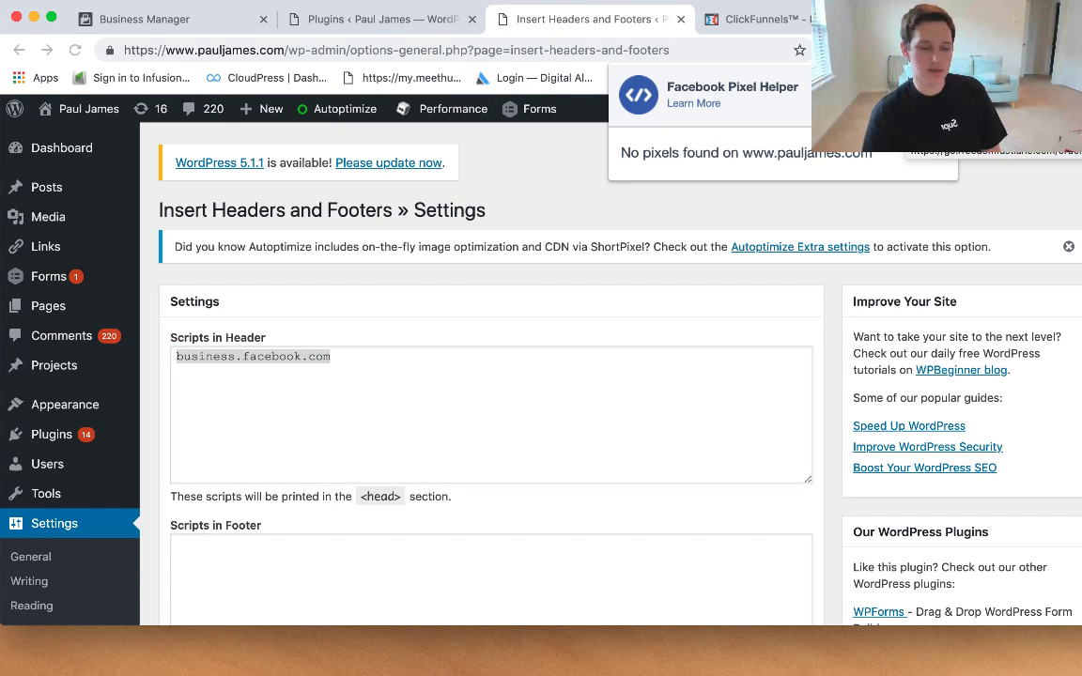
right_click(923, 124)
click(419, 402)
click(480, 374)
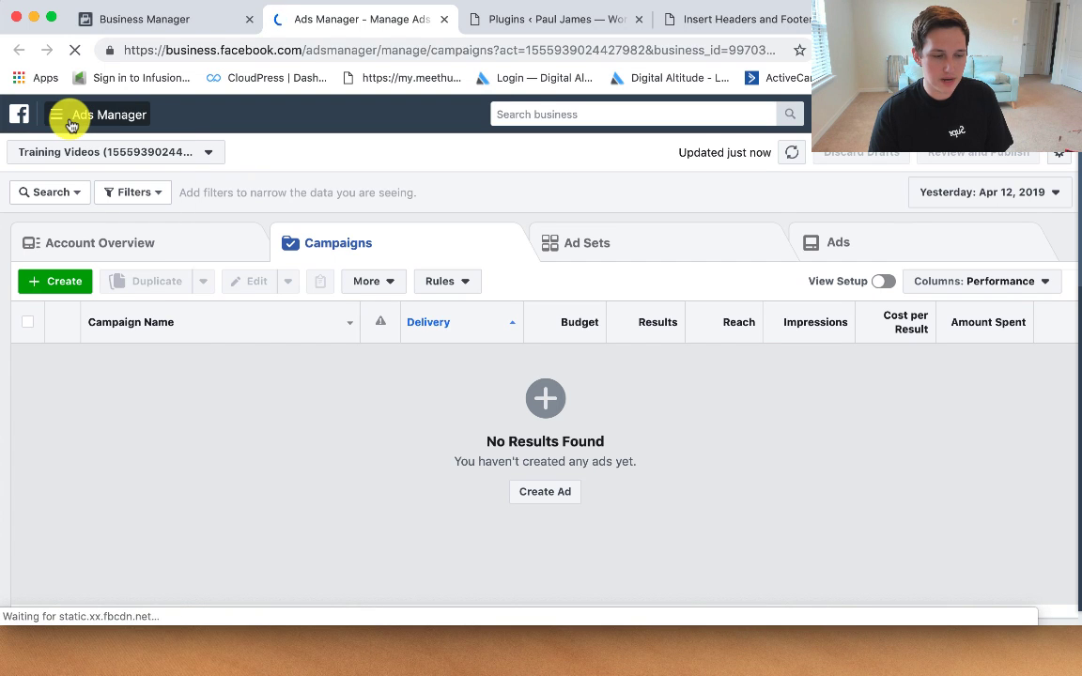
Step: Go to Pixels via All Tools and open Set Up > Install Pixel for Remodeling Leads
click(70, 125)
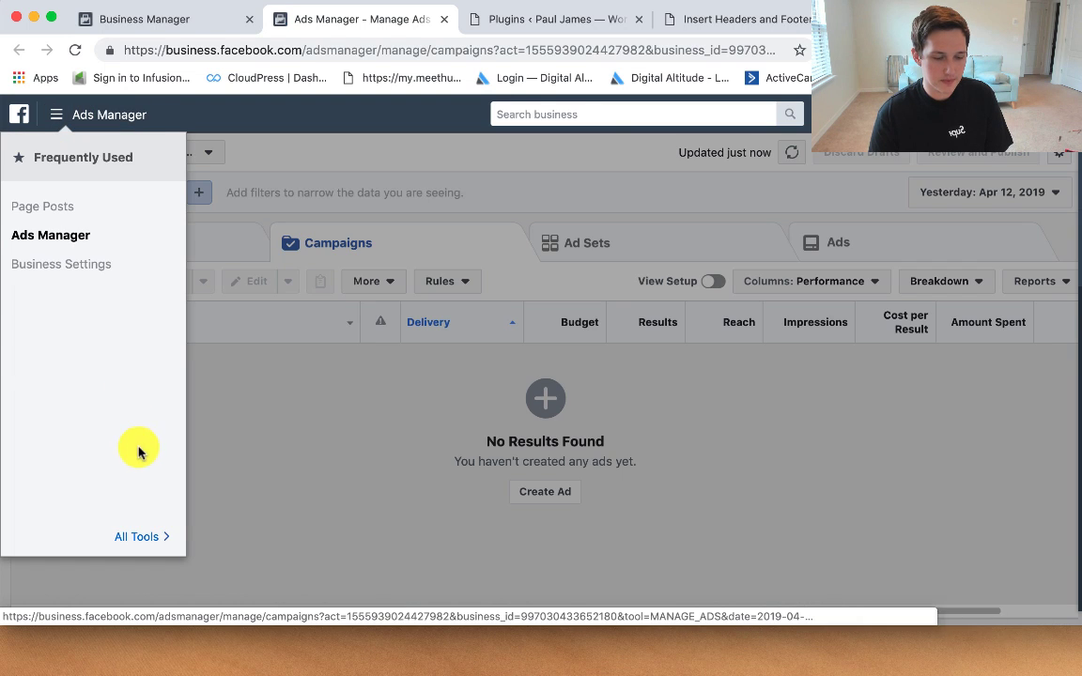
click(133, 535)
click(608, 353)
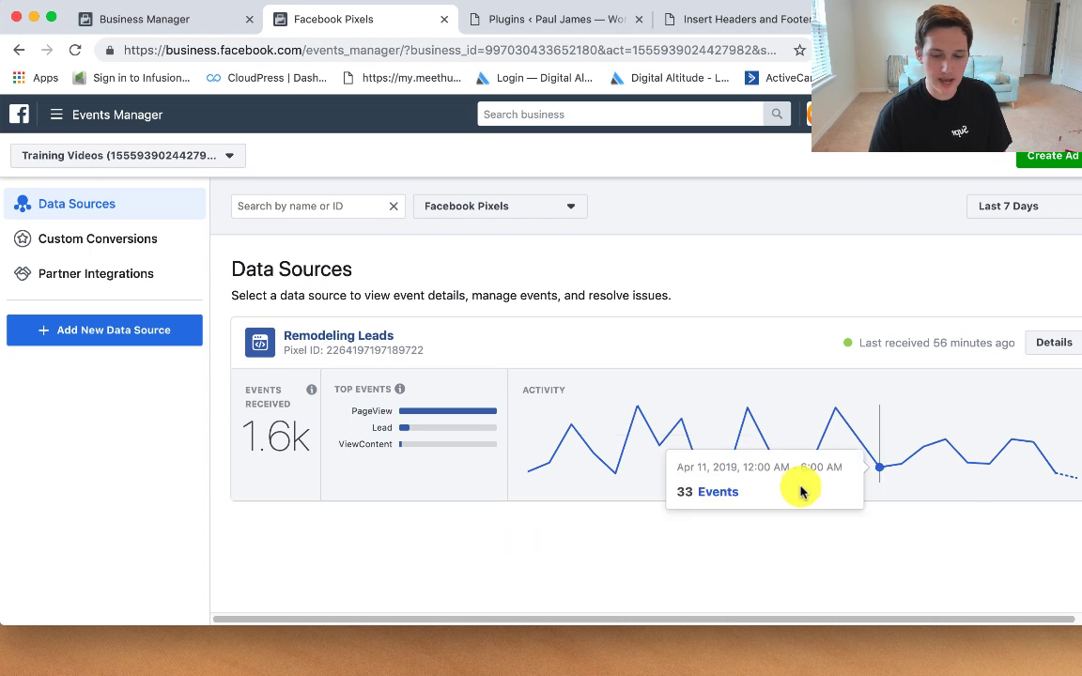
click(1050, 344)
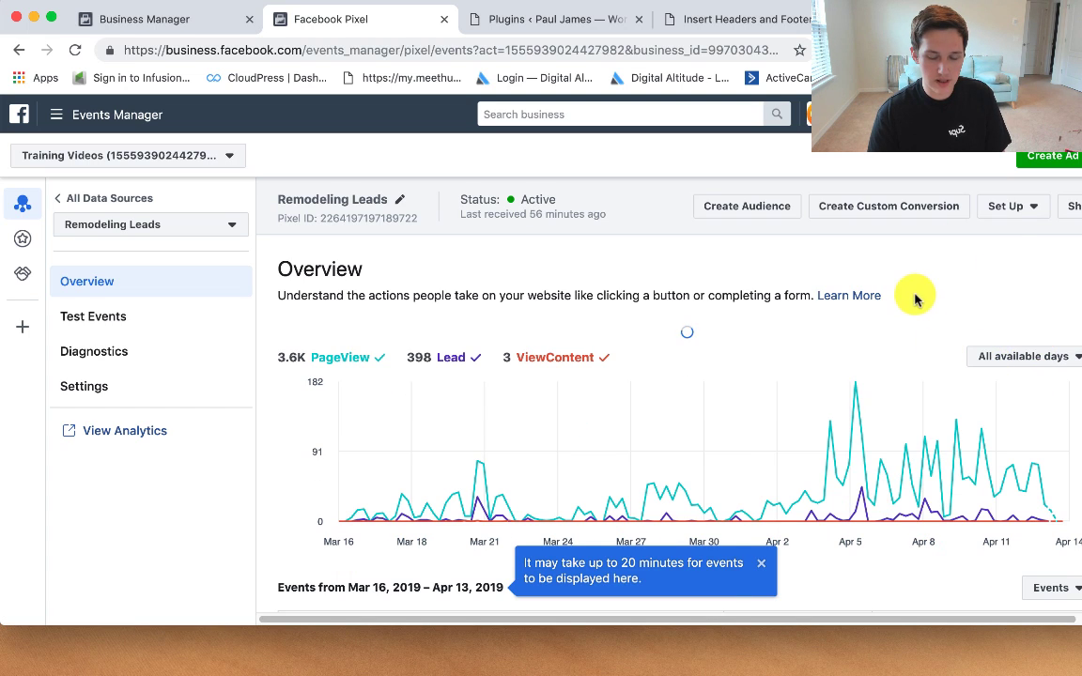
click(1026, 208)
click(986, 231)
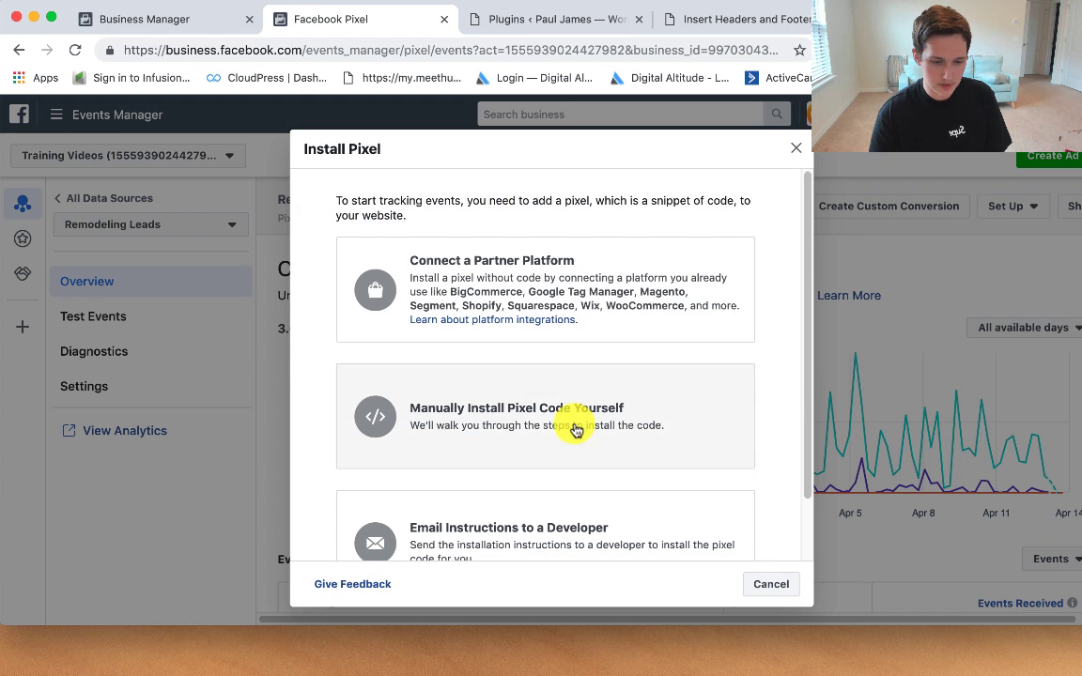
Step: Copy the Remodeling Leads pixel code from the manual install instructions and return to WordPress
click(518, 424)
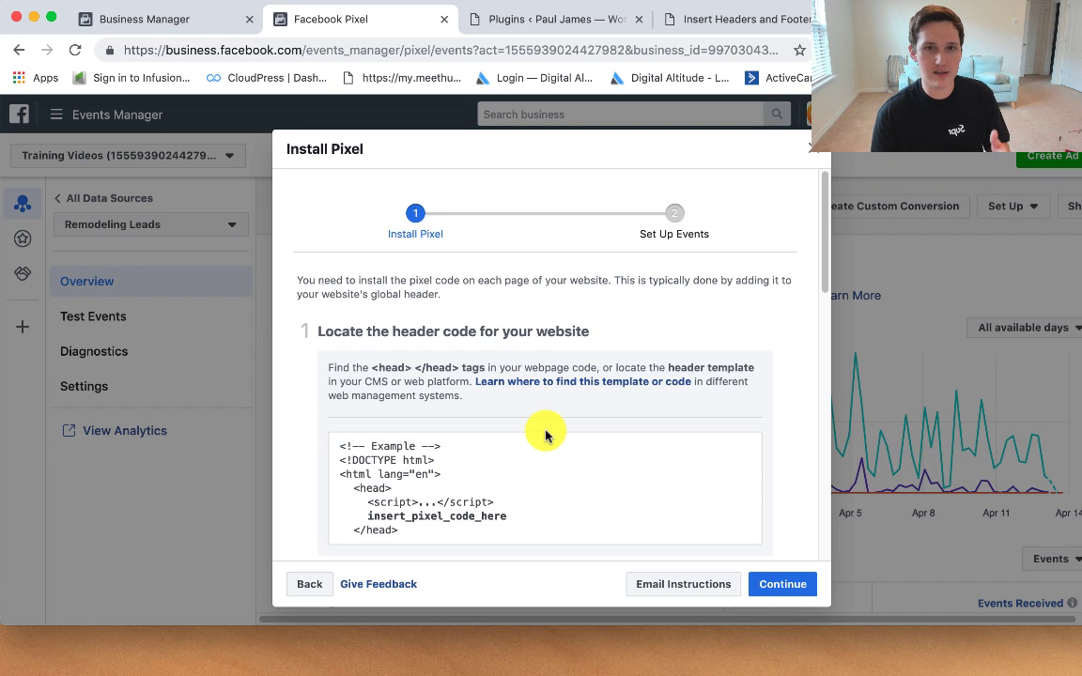
scroll(537, 413, down, 3)
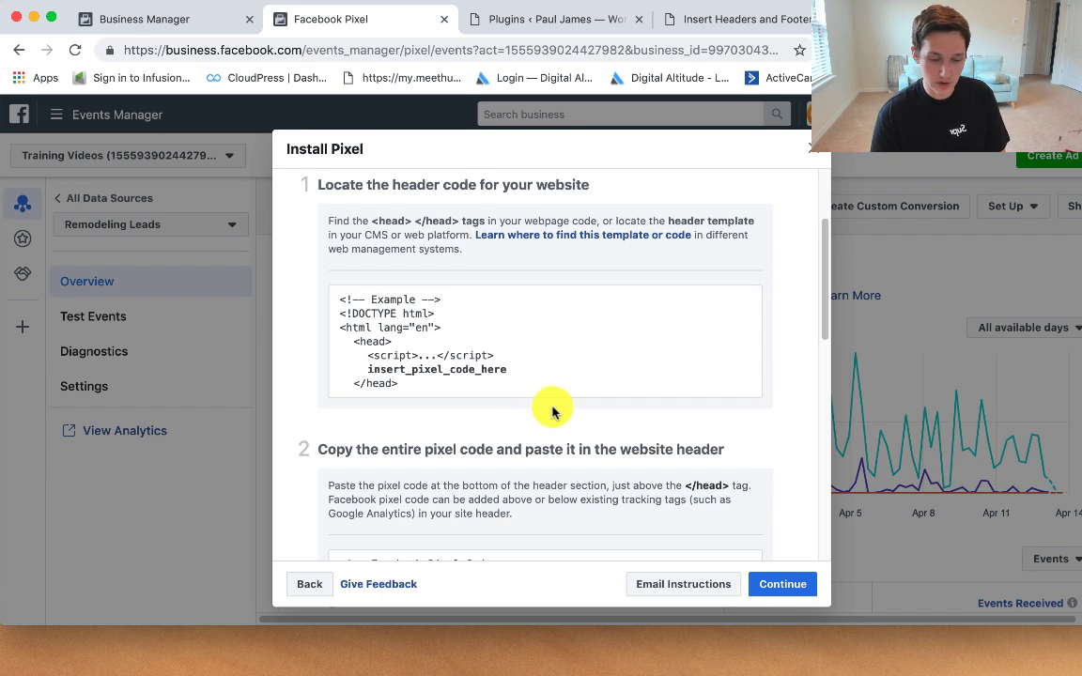
scroll(554, 410, down, 2)
scroll(562, 412, down, 2)
click(488, 470)
key(super+c)
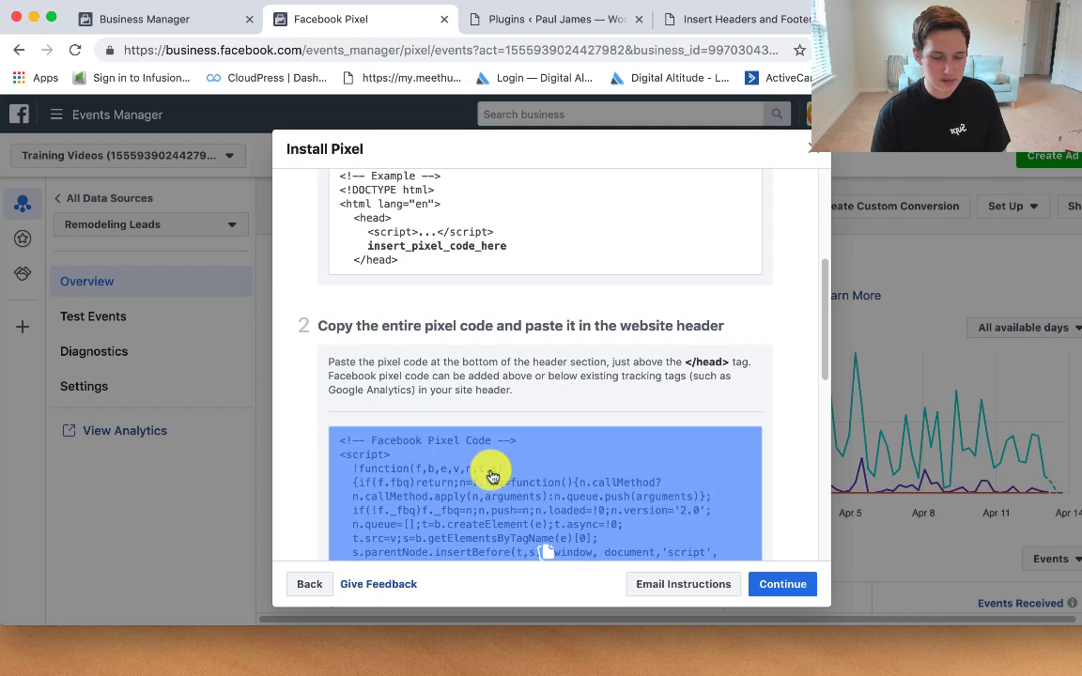
click(474, 476)
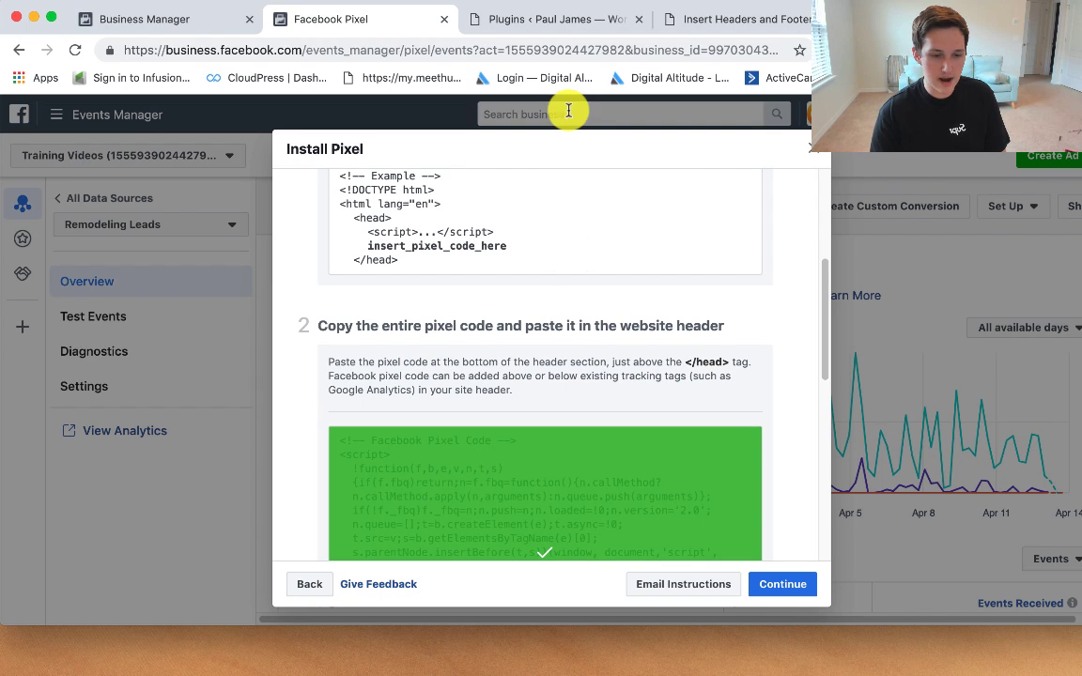
click(711, 20)
click(418, 391)
Step: Replace business.facebook.com with the pasted pixel code in Scripts in Header and save
drag(418, 392, 144, 351)
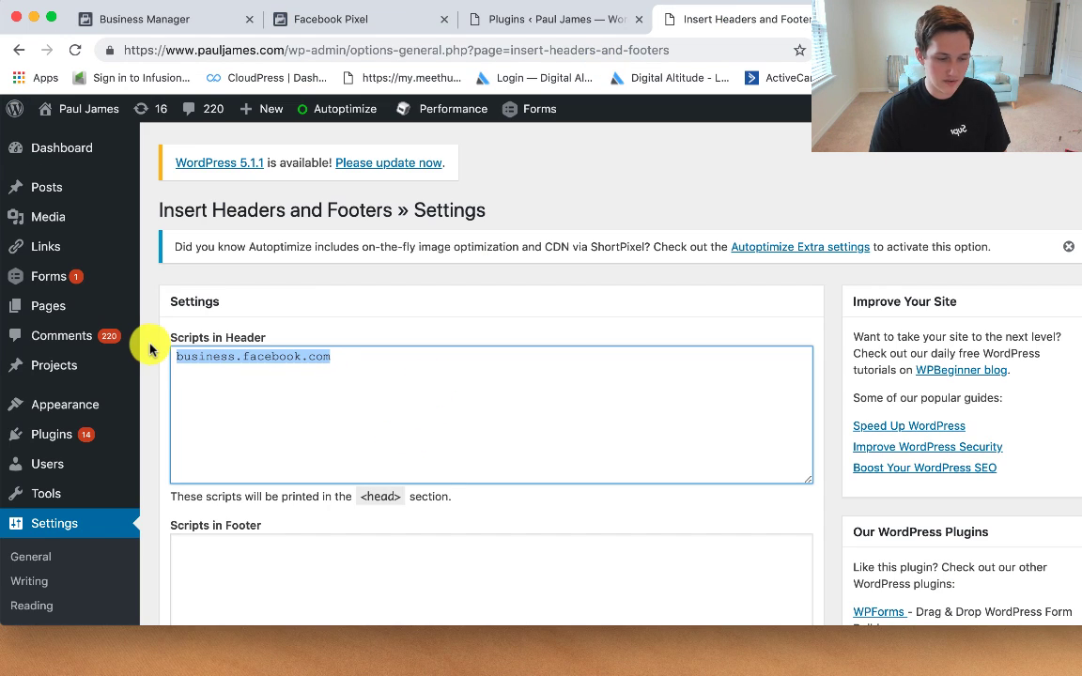
key(BackSpace)
key(super+v)
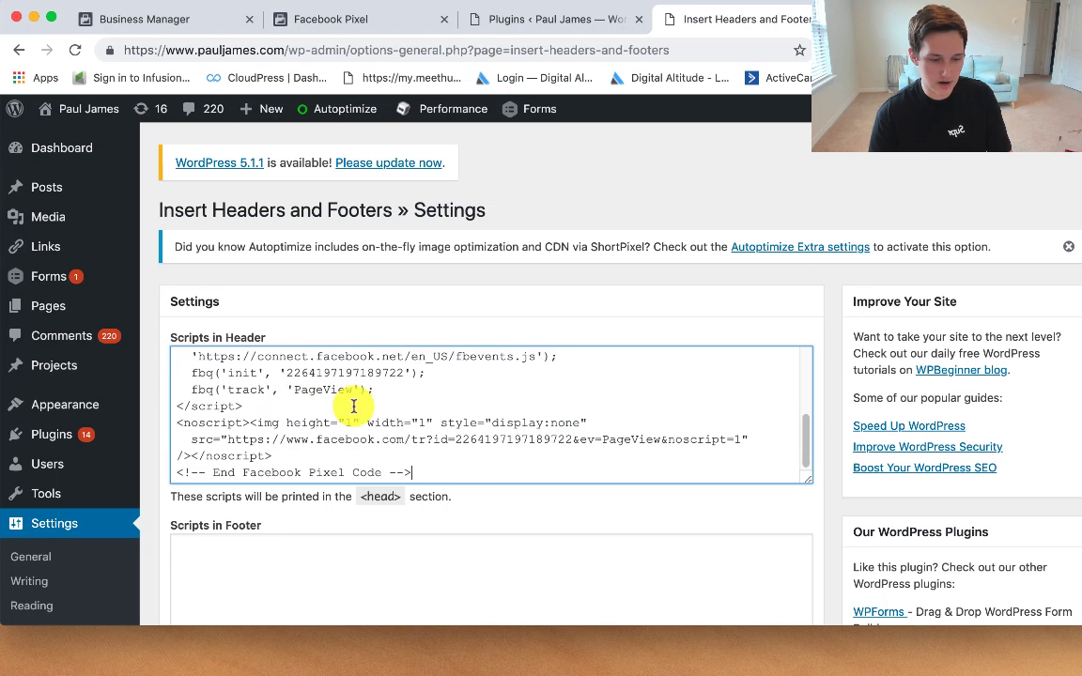
scroll(481, 444, up, 1)
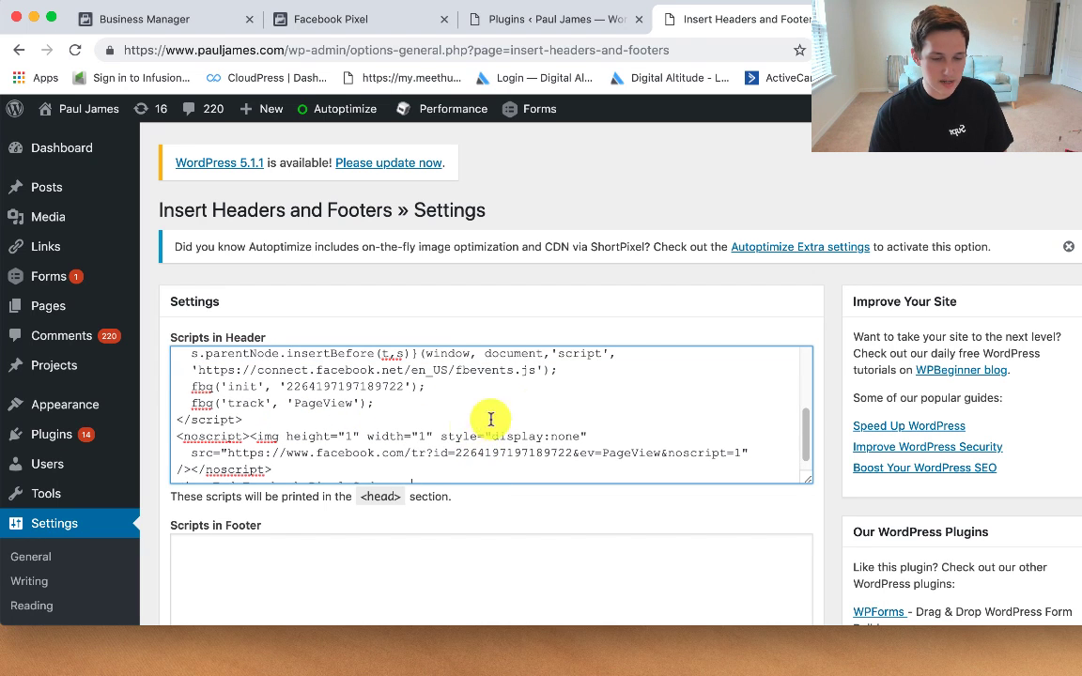
scroll(573, 414, down, 5)
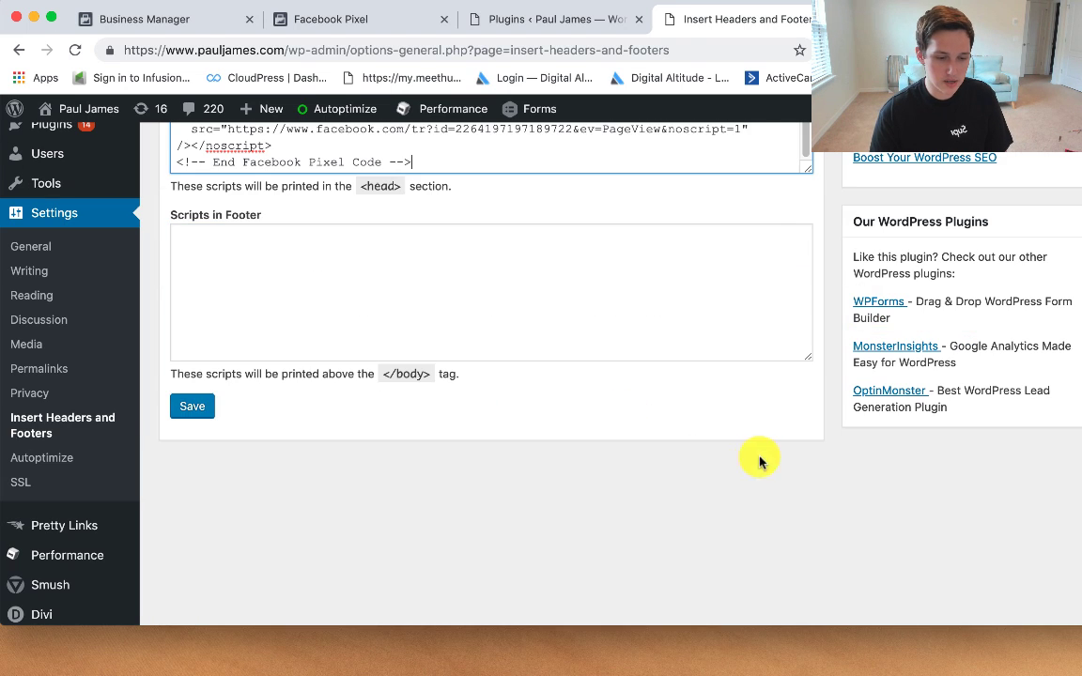
click(203, 411)
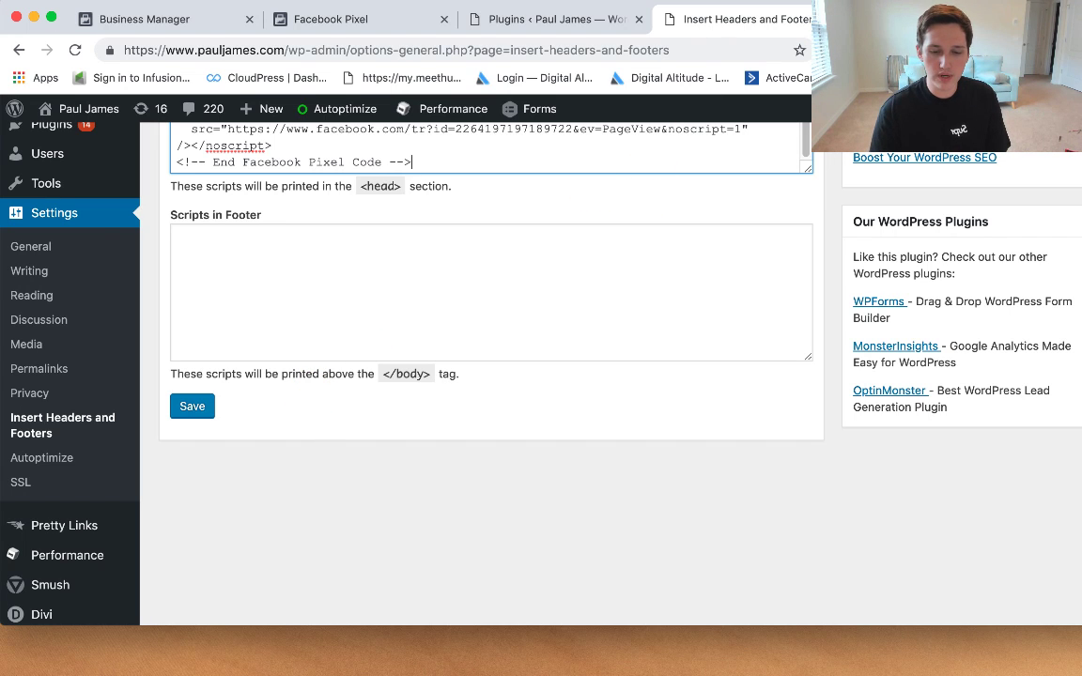
click(911, 18)
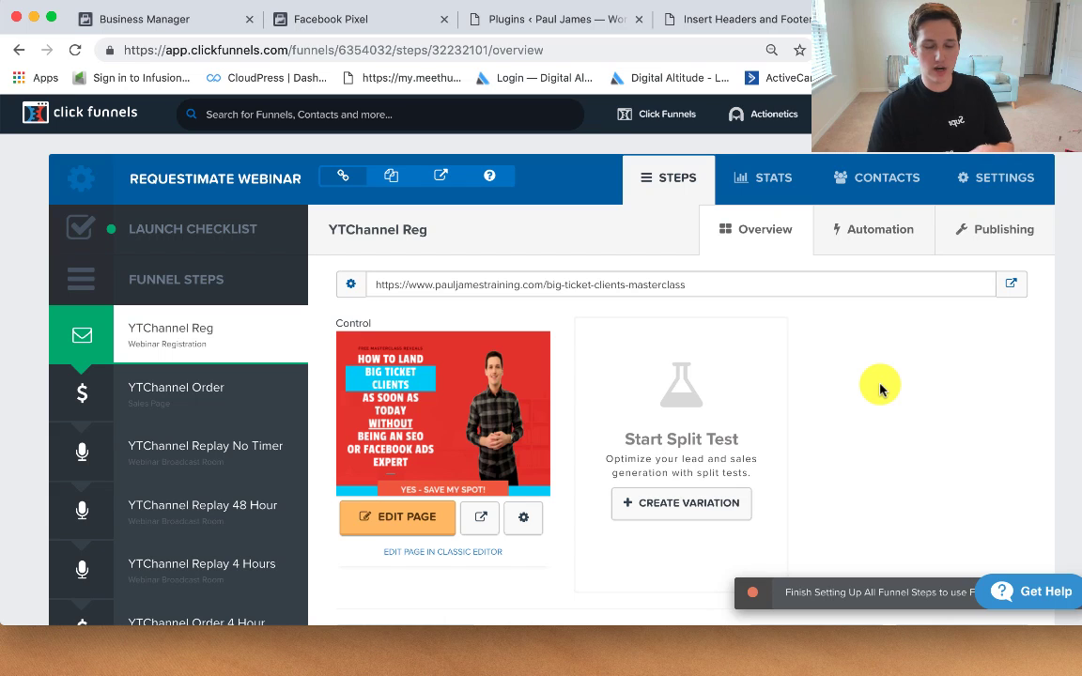
Step: Confirm the pixel code in the funnel's Head Tracking Code, then close Facebook's Install Pixel dialog
click(1000, 185)
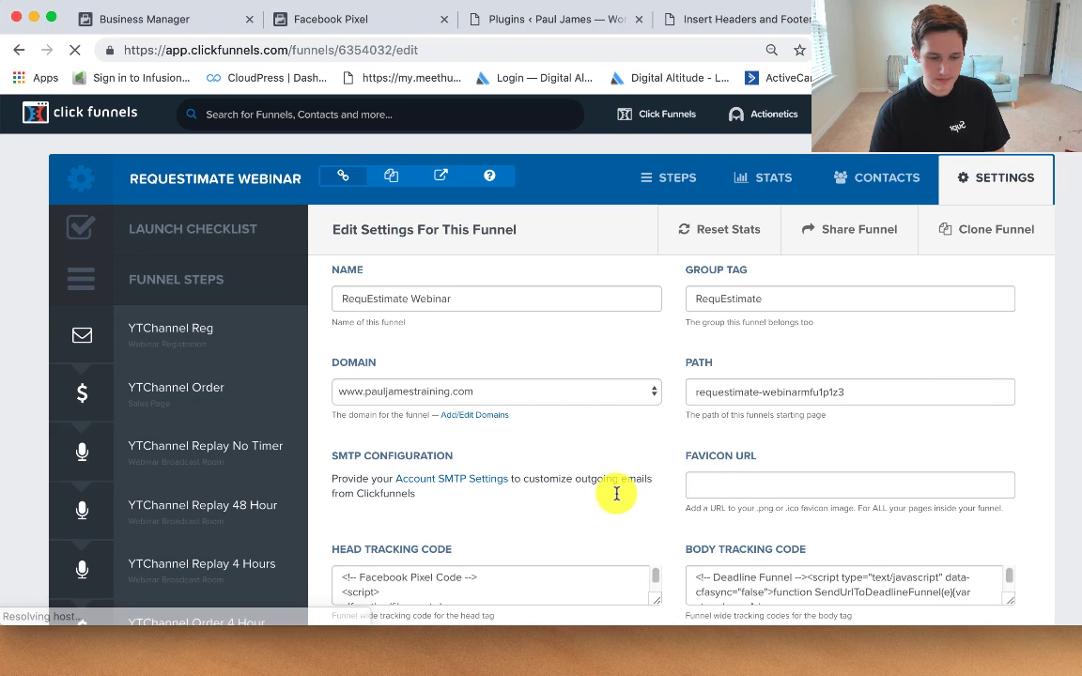
scroll(448, 555, down, 1)
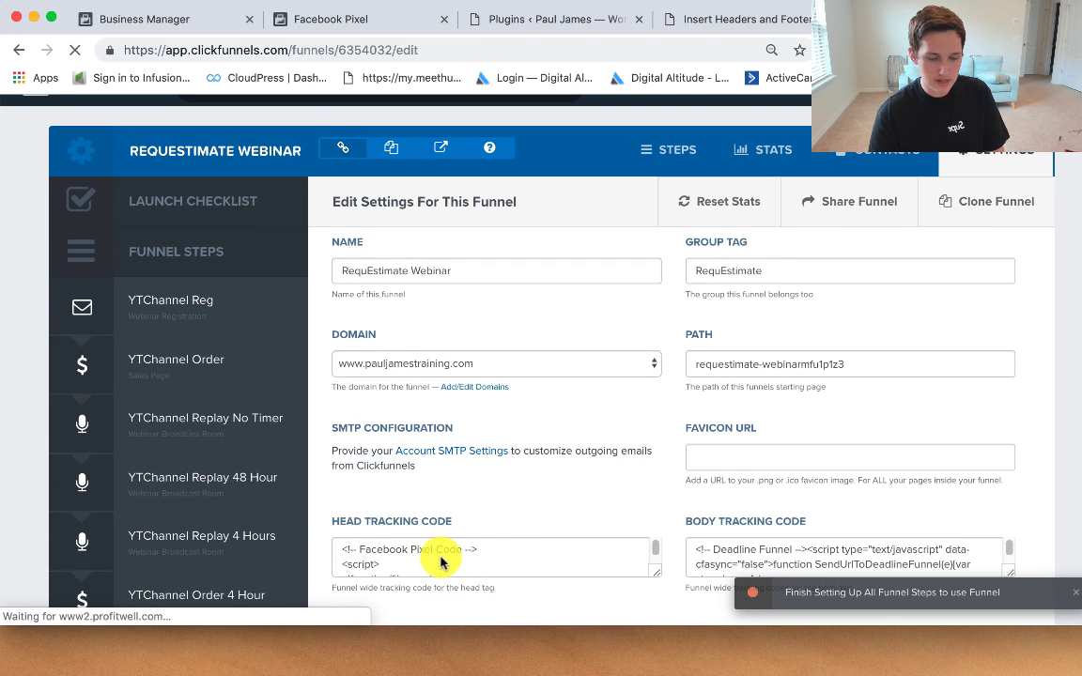
scroll(440, 561, down, 10)
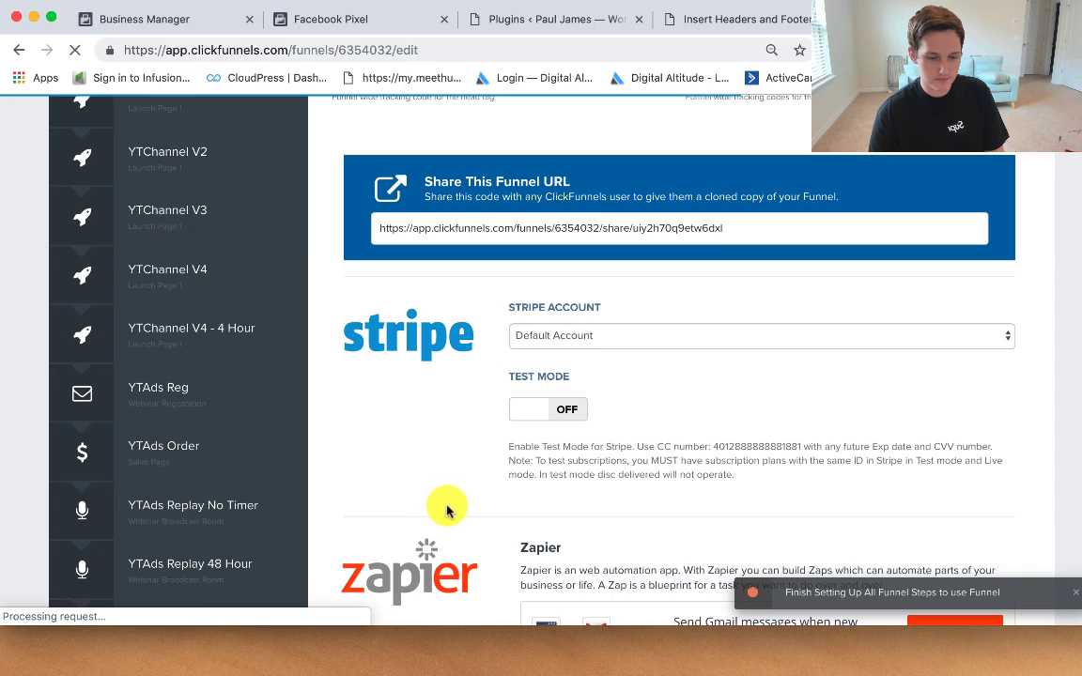
scroll(451, 504, up, 7)
scroll(438, 507, down, 2)
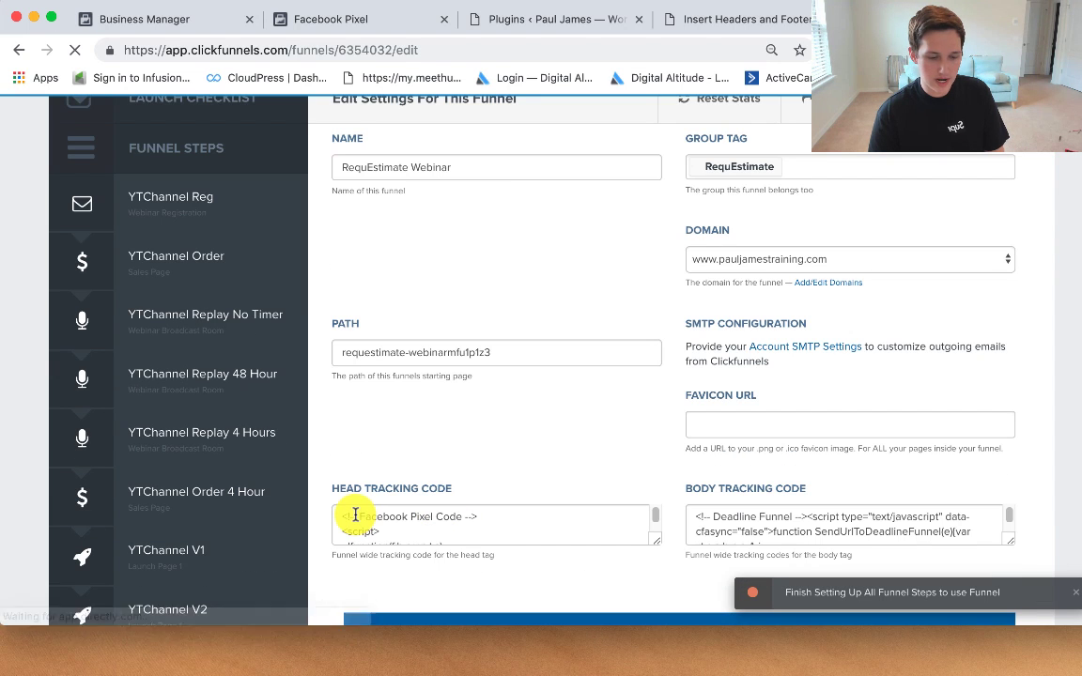
drag(443, 541, 355, 515)
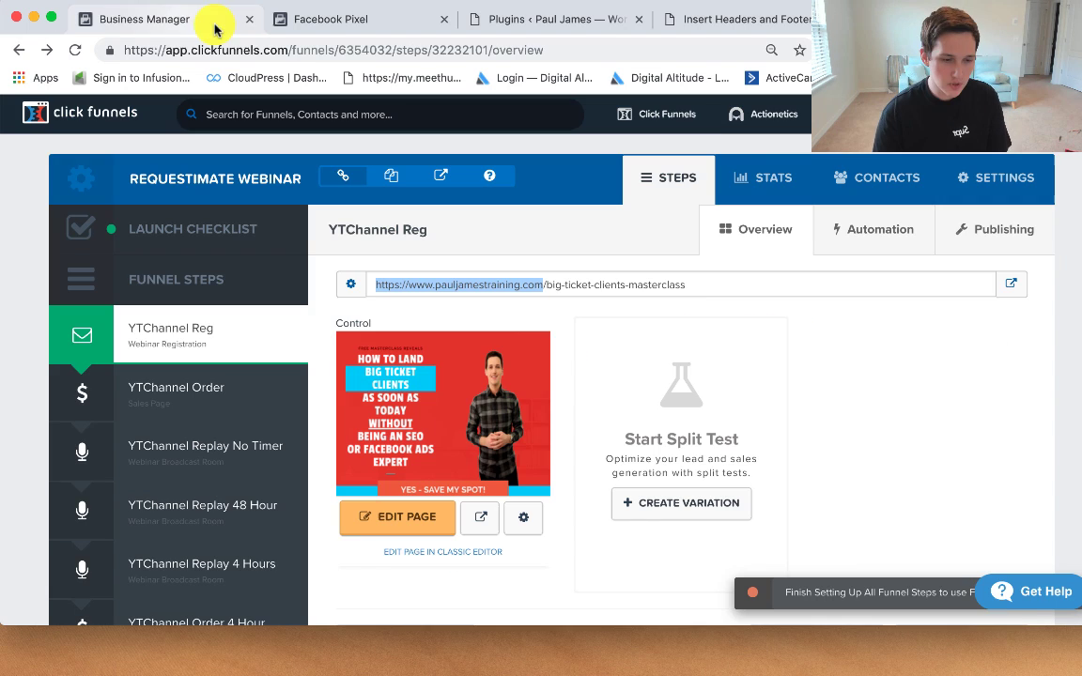
click(336, 25)
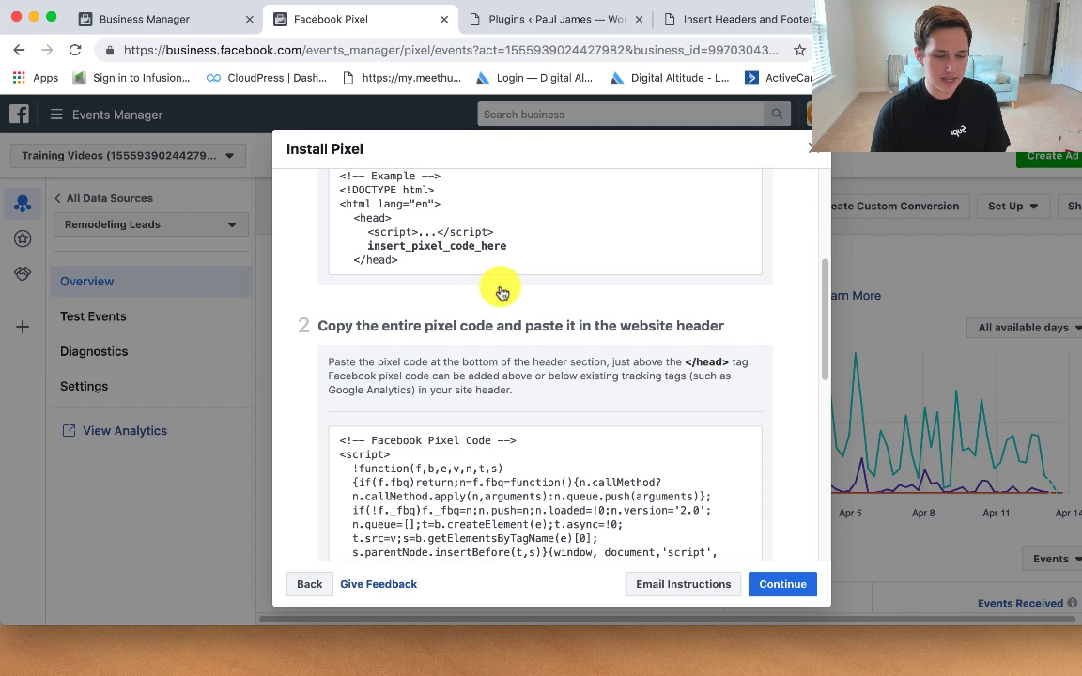
click(806, 151)
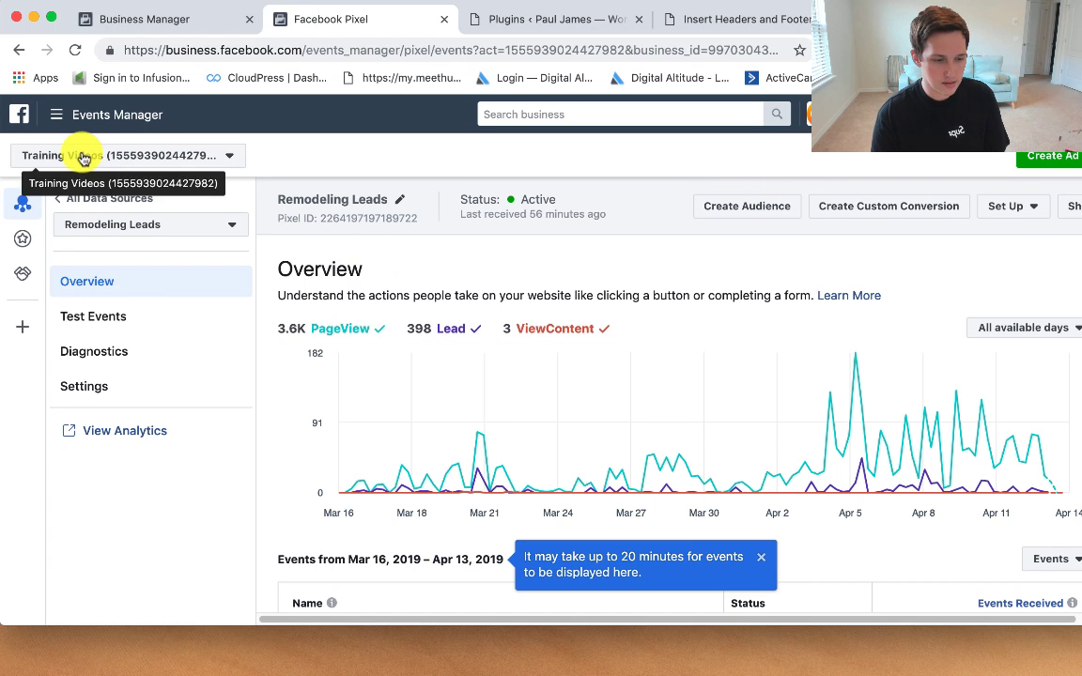
Step: Go to Audiences via All Tools and start a new audience with Create Audience
click(59, 114)
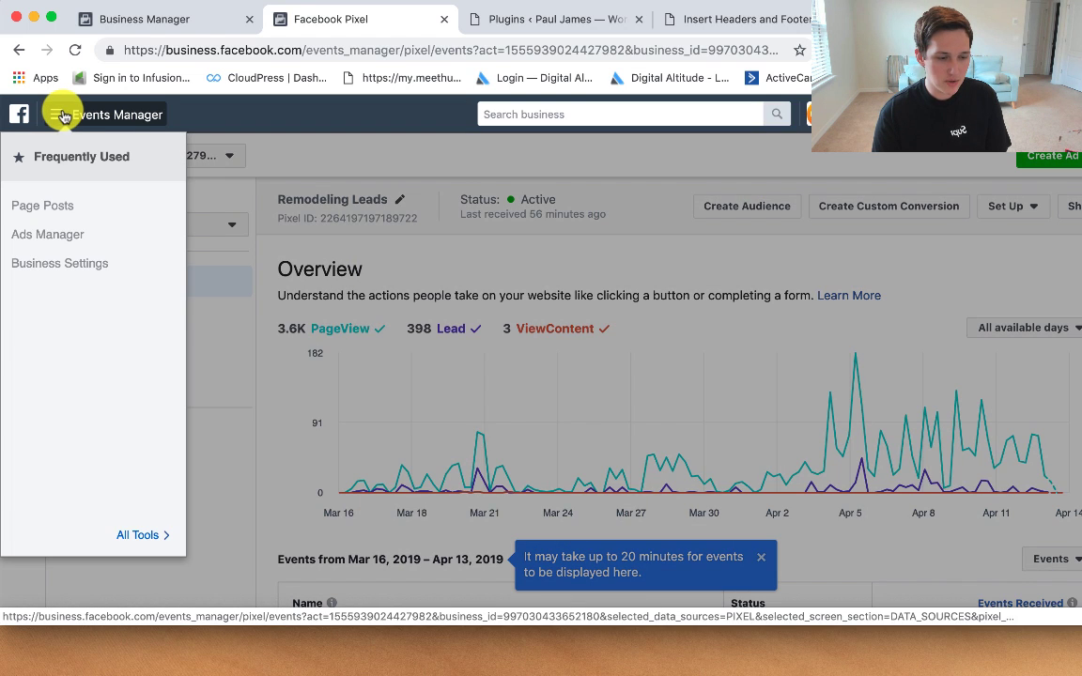
click(161, 539)
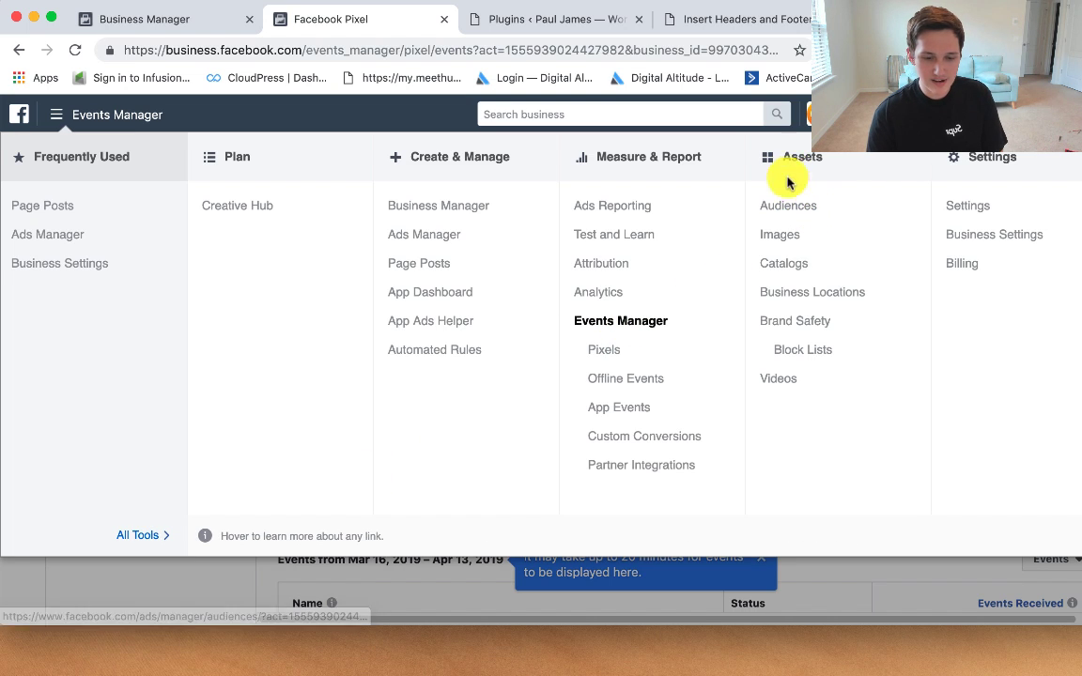
click(792, 213)
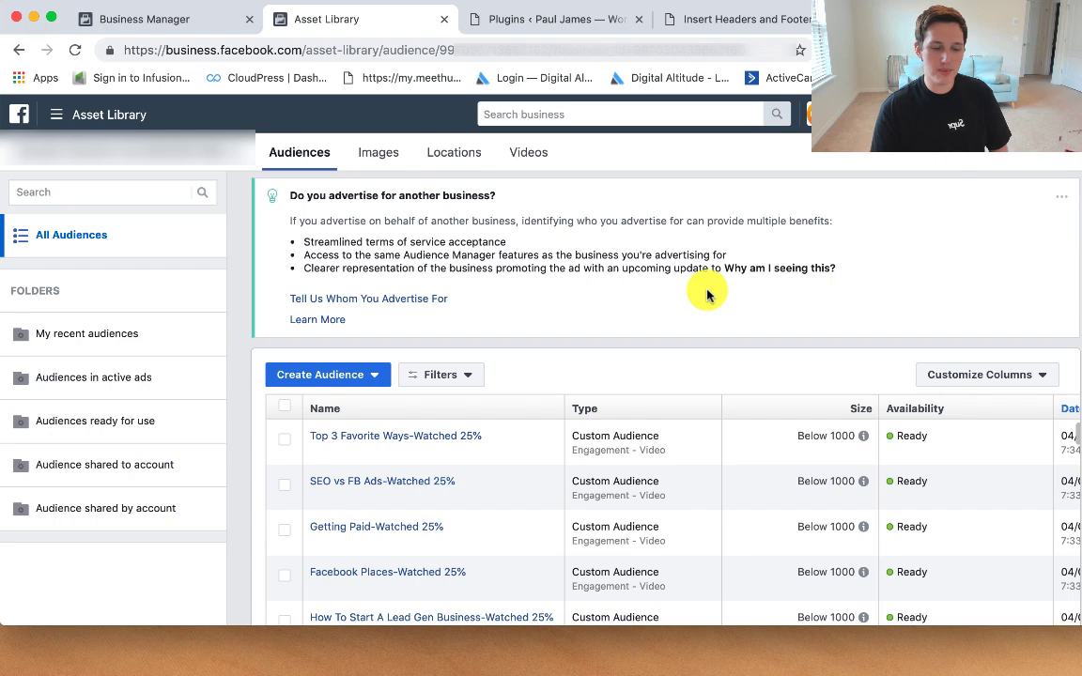
click(372, 376)
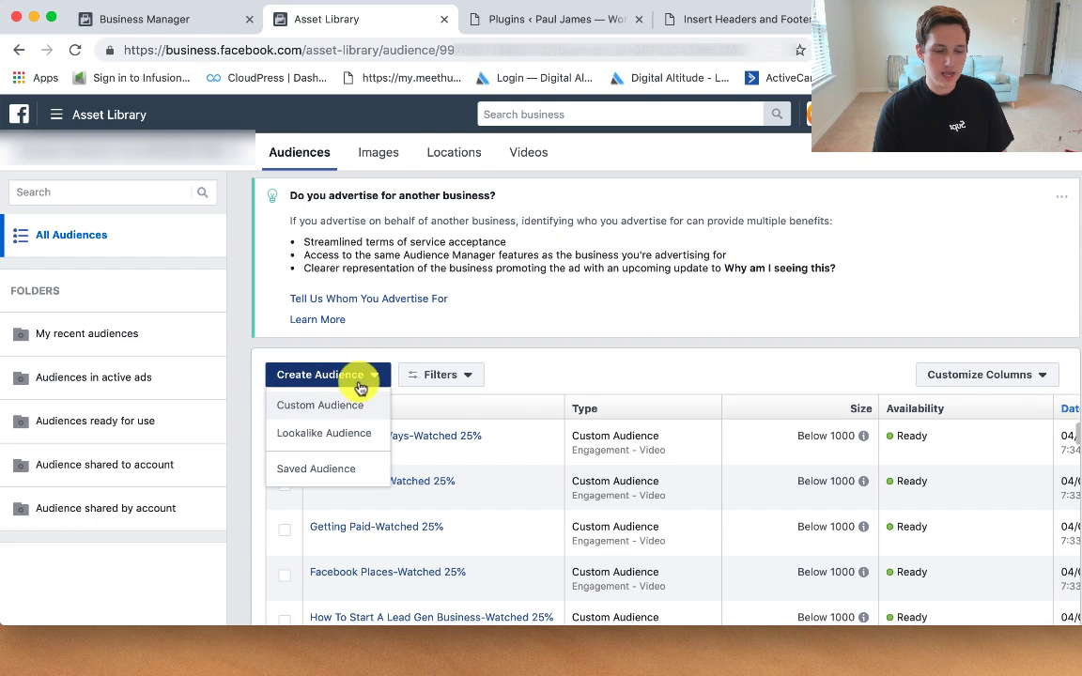
Step: Start a Website traffic Custom Audience that includes all website visitors
click(337, 413)
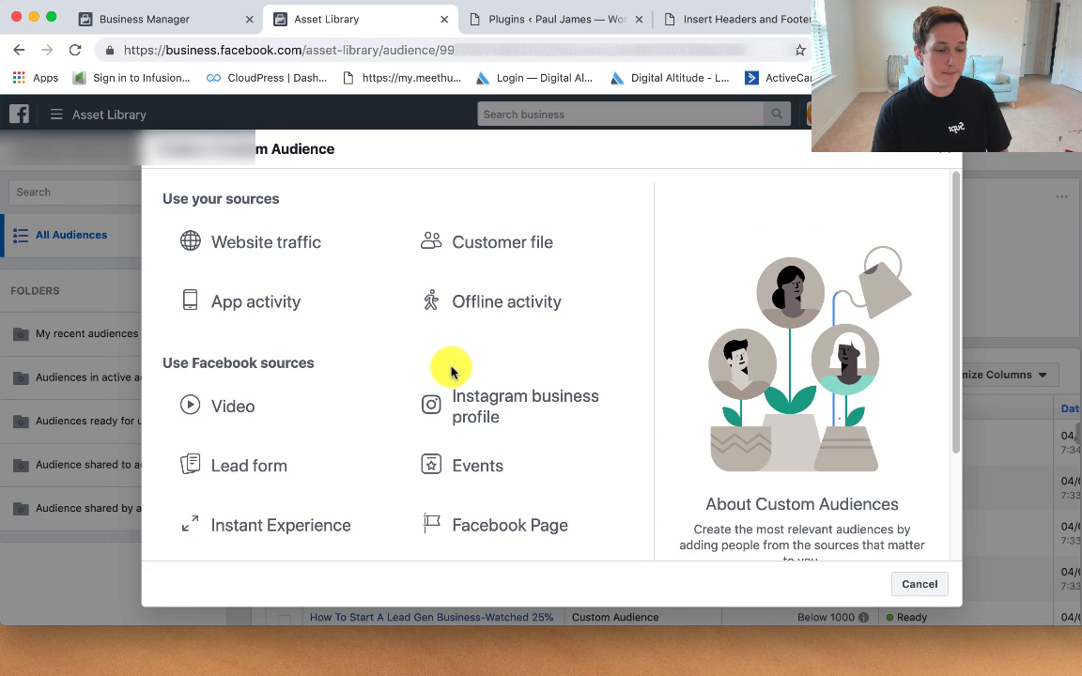
click(267, 245)
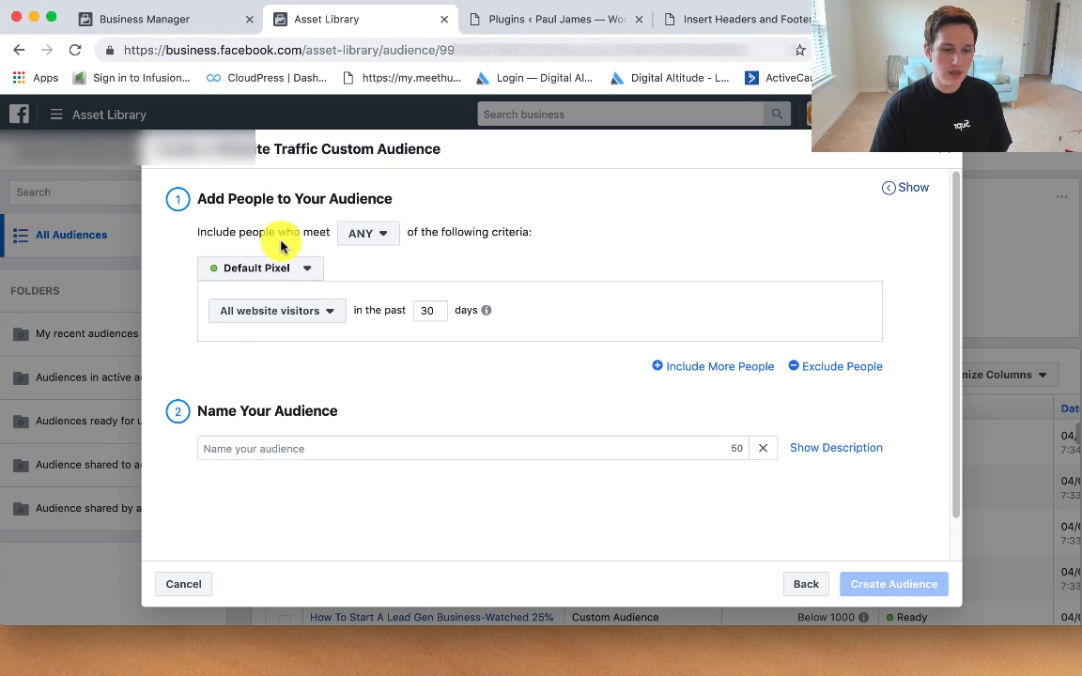
click(332, 314)
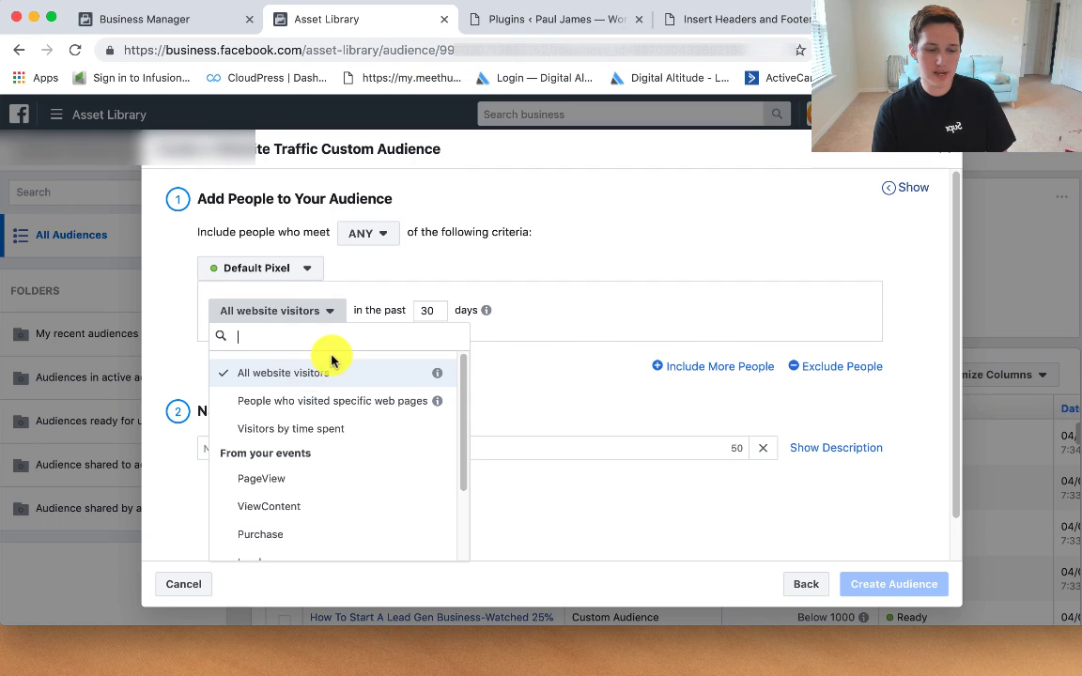
click(301, 315)
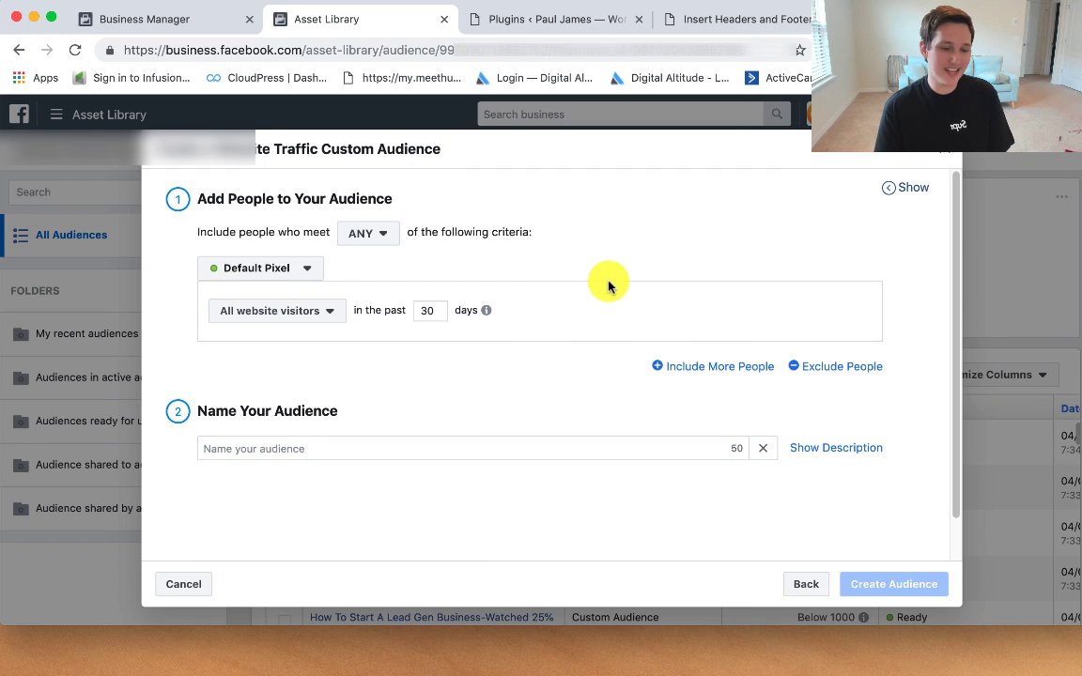
Step: Name the audience 'All website visitors 180 days' and set retention to 180 days
click(367, 442)
text(All website )
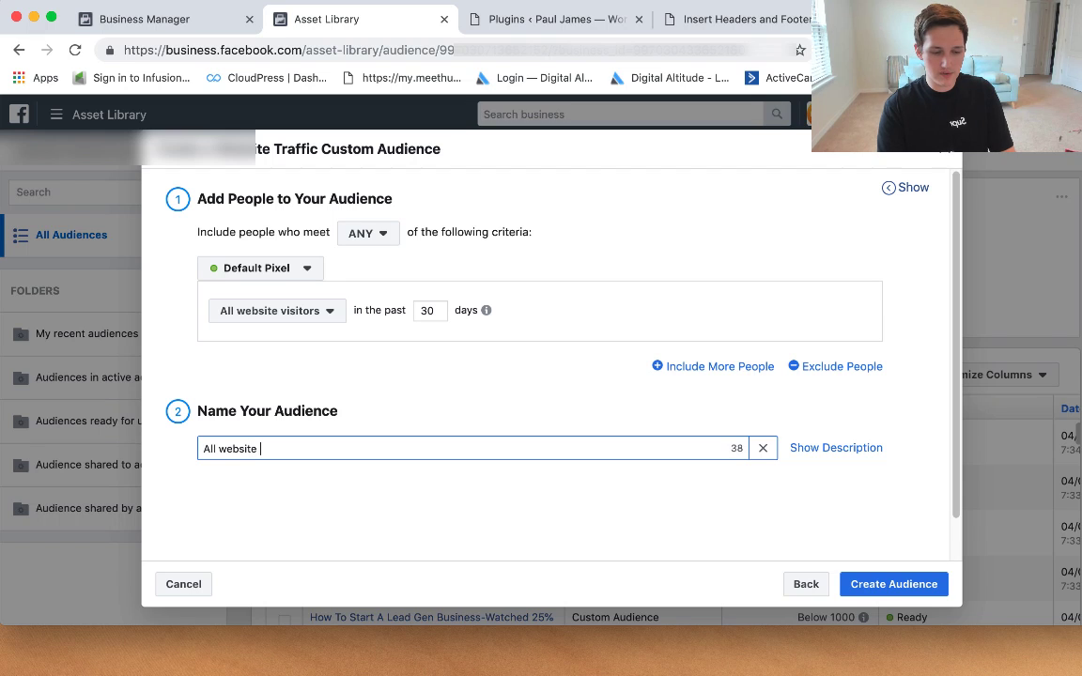
text(brow)
key(BackSpace)
key(BackSpace)
key(BackSpace)
key(BackSpace)
key(BackSpace)
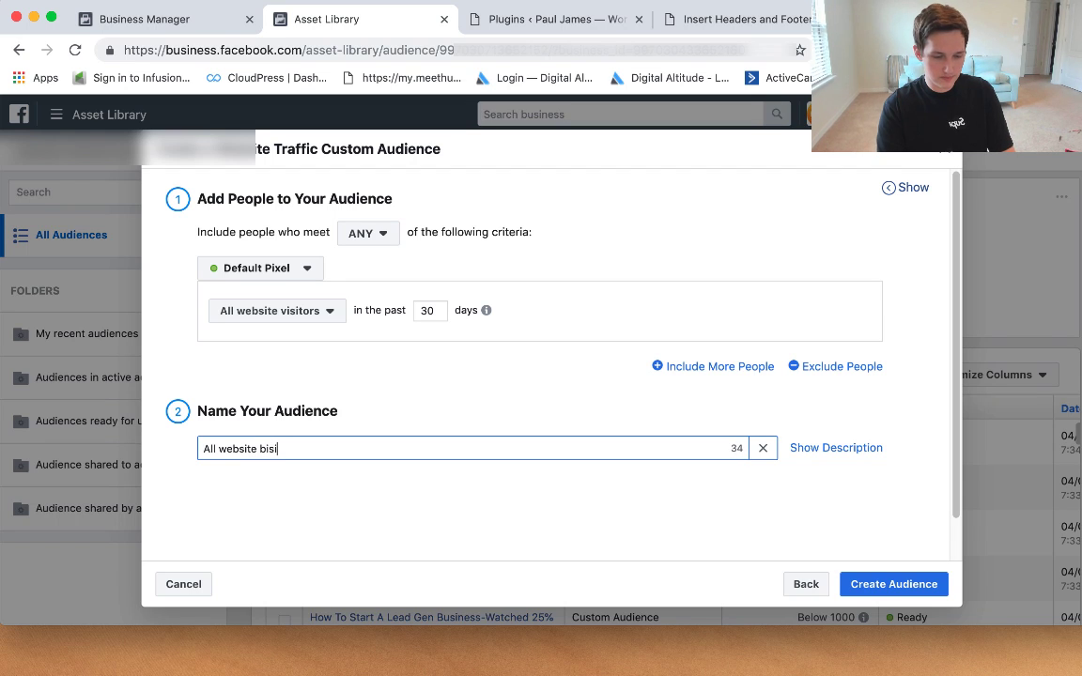
text(visitors 180 days)
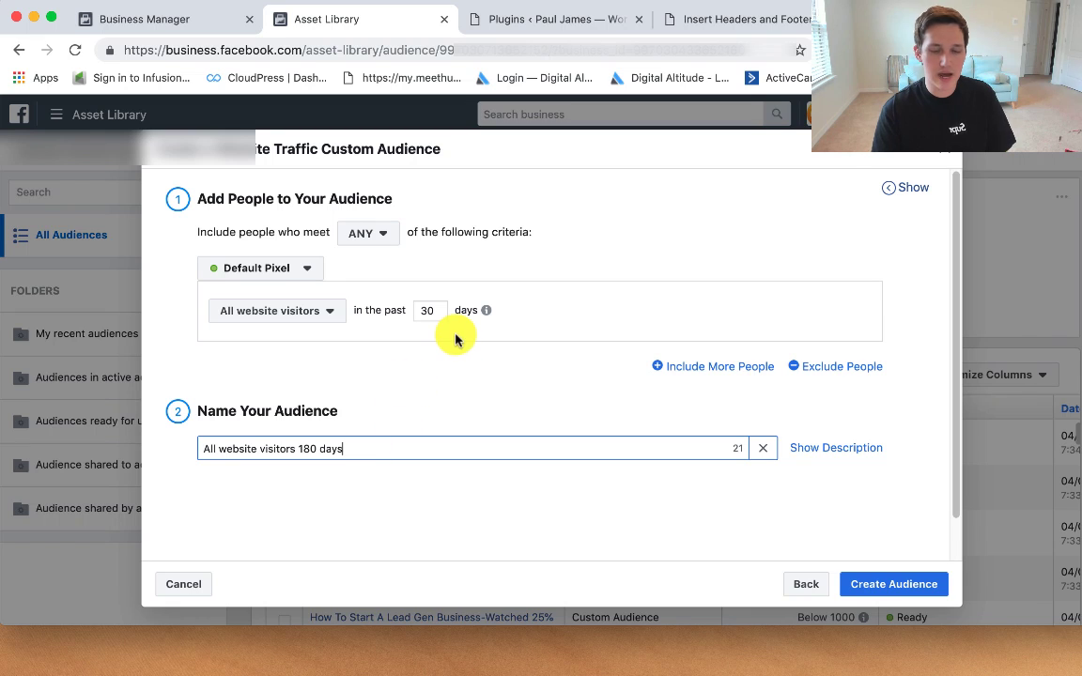
mouse_move(490, 313)
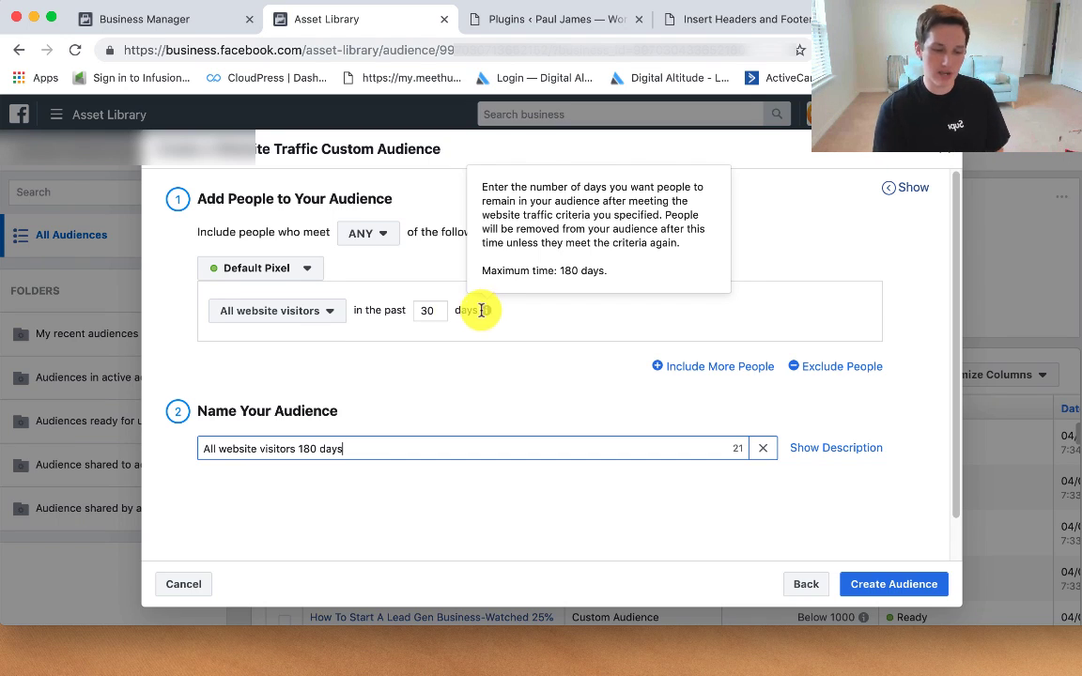
double_click(430, 309)
text(180)
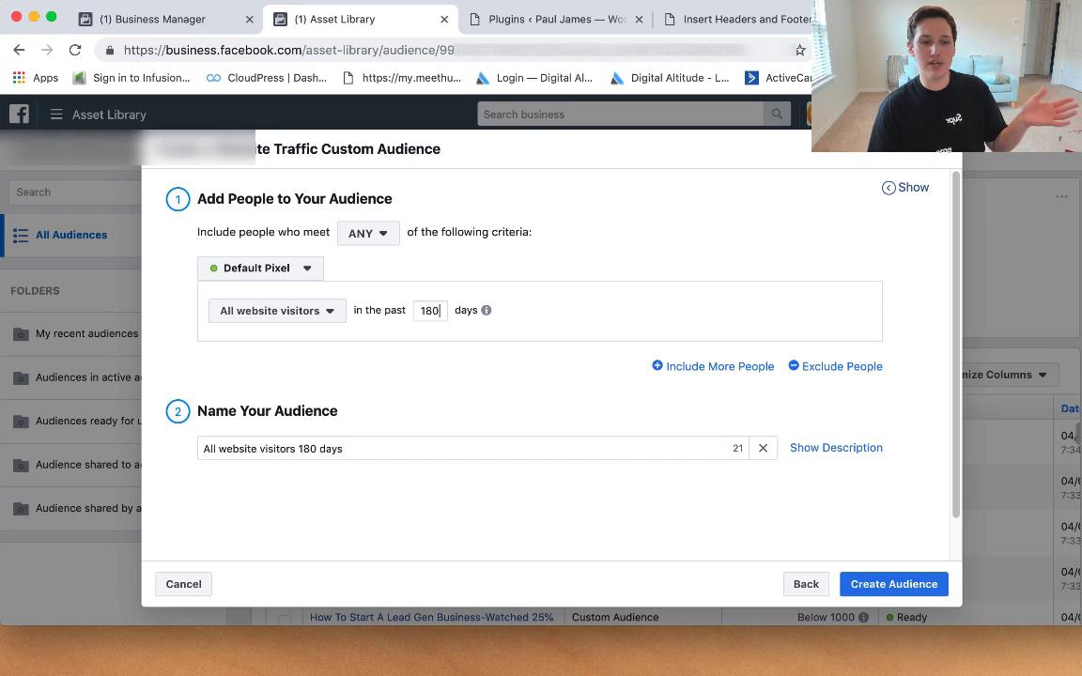
click(327, 311)
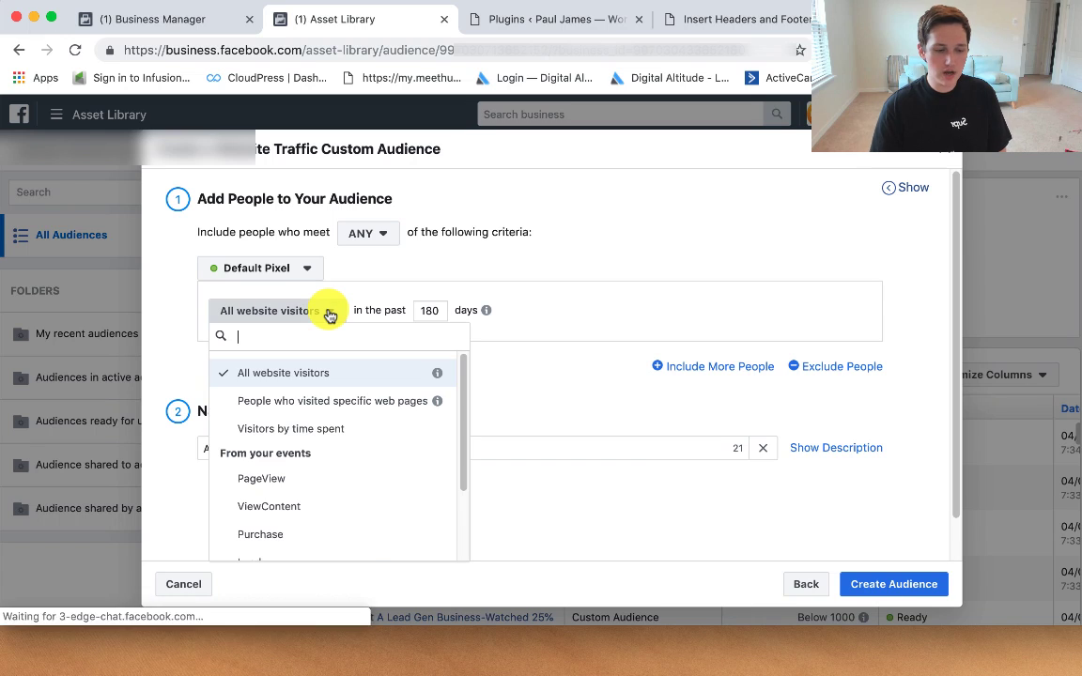
click(325, 404)
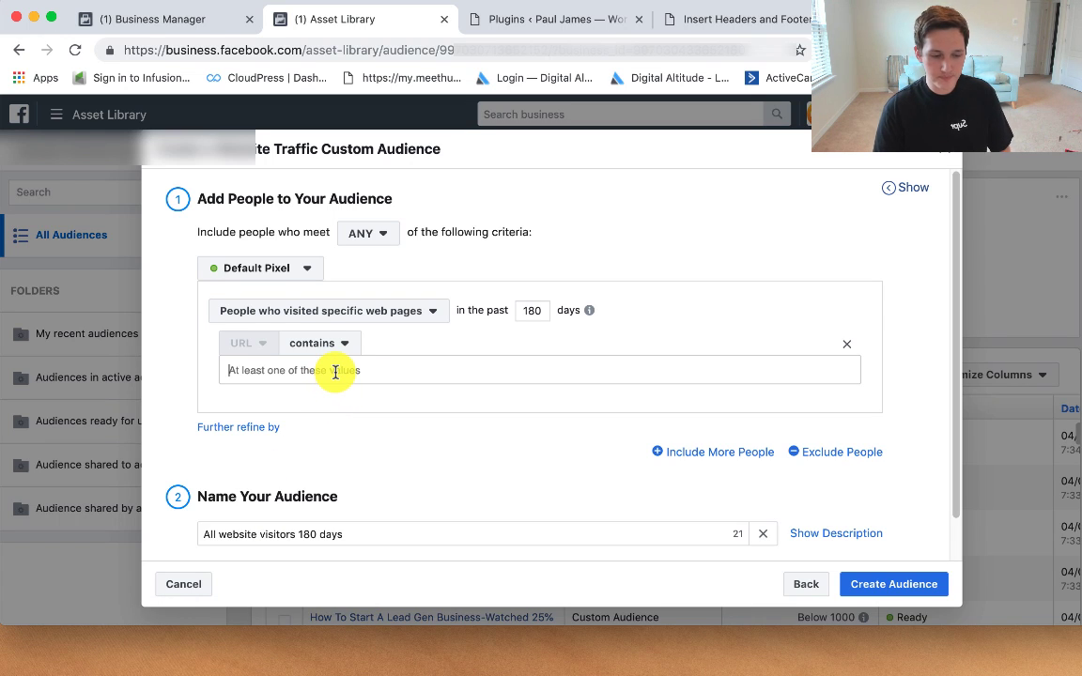
text(http)
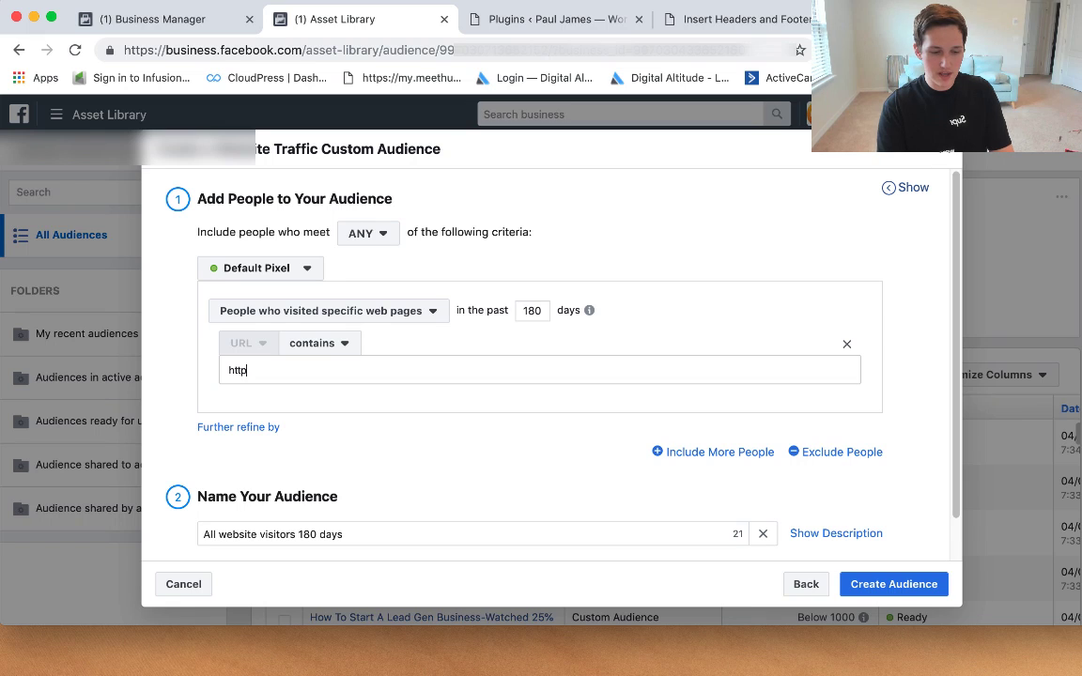
text(://ident)
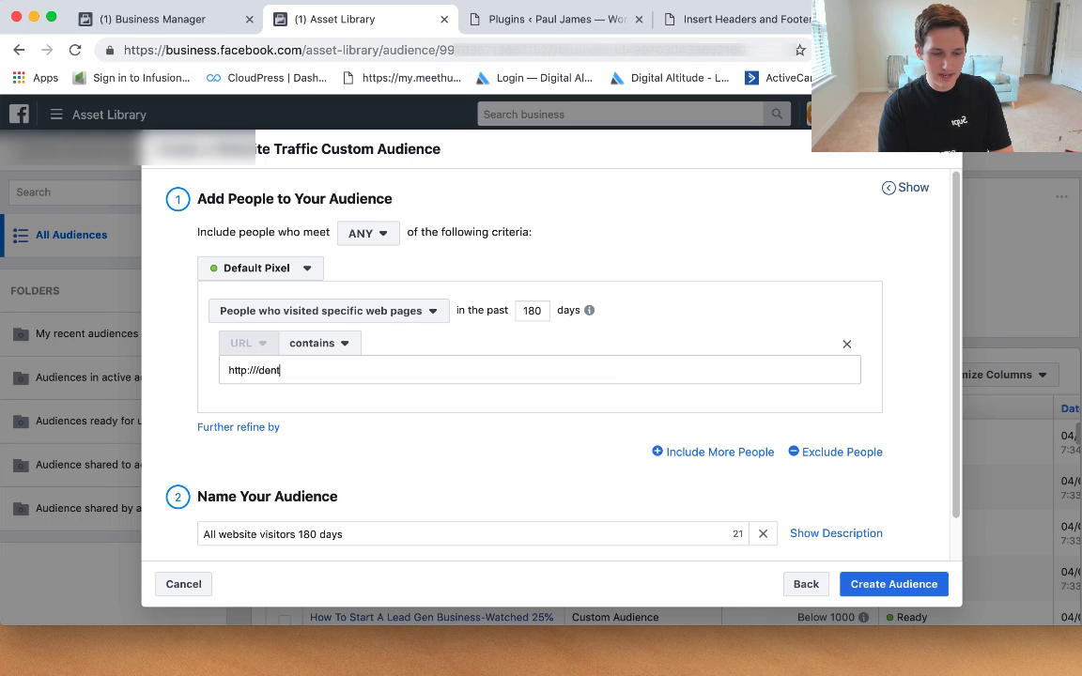
key(BackSpace)
key(BackSpace)
key(BackSpace)
key(BackSpace)
key(BackSpace)
text(dentist.com)
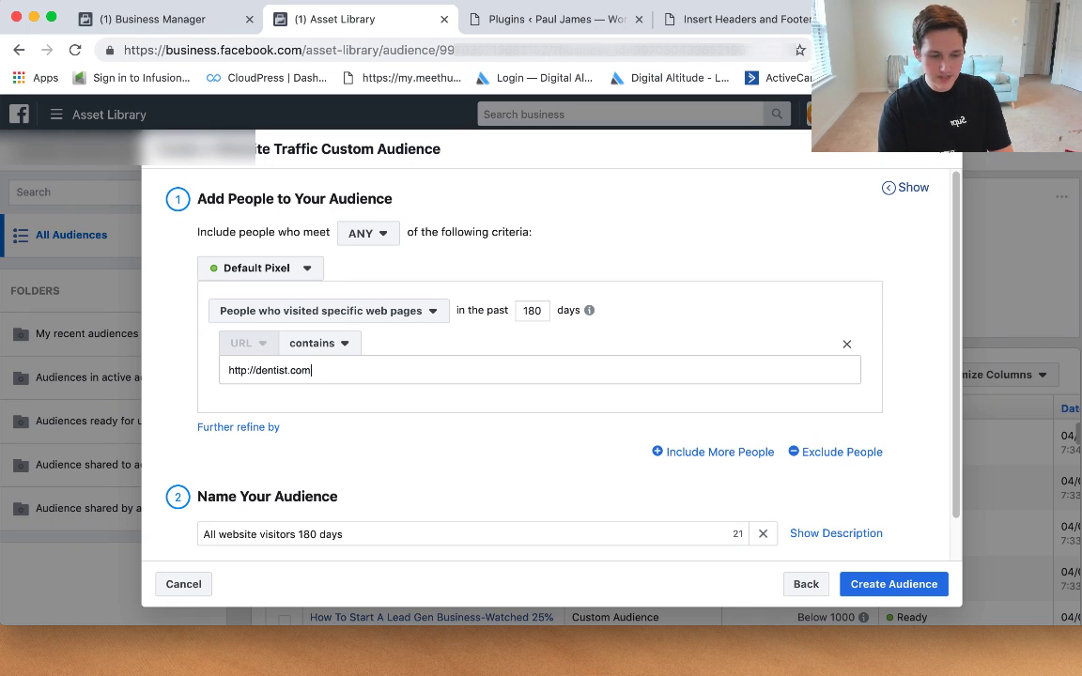
text(/teeth-whitenifi)
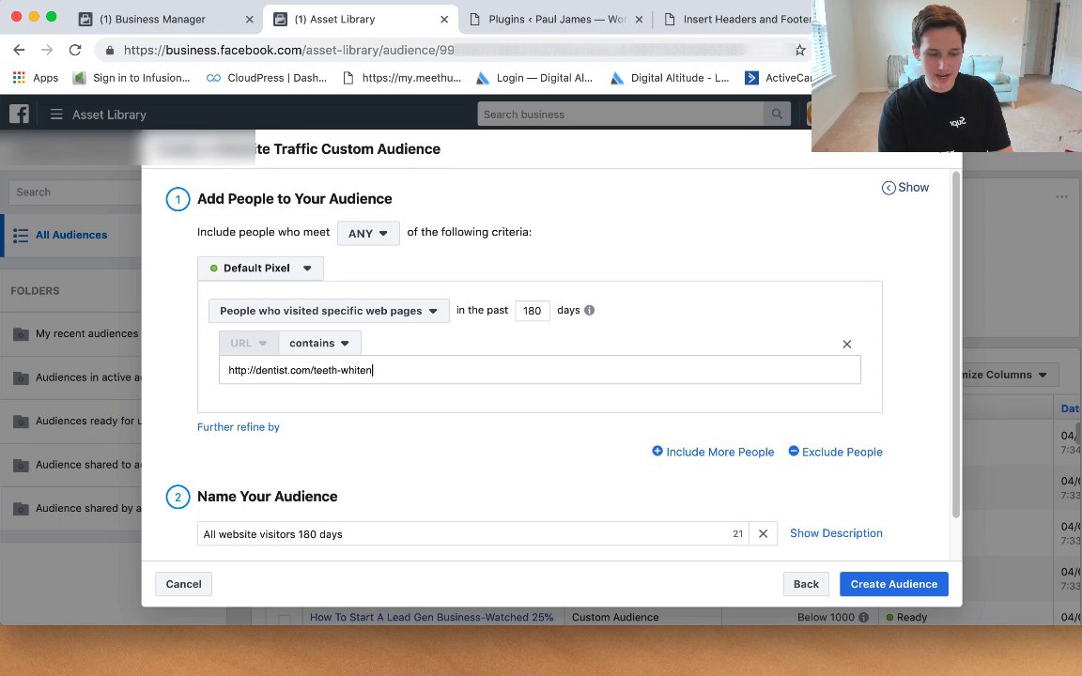
key(BackSpace)
key(BackSpace)
key(BackSpace)
text(ing)
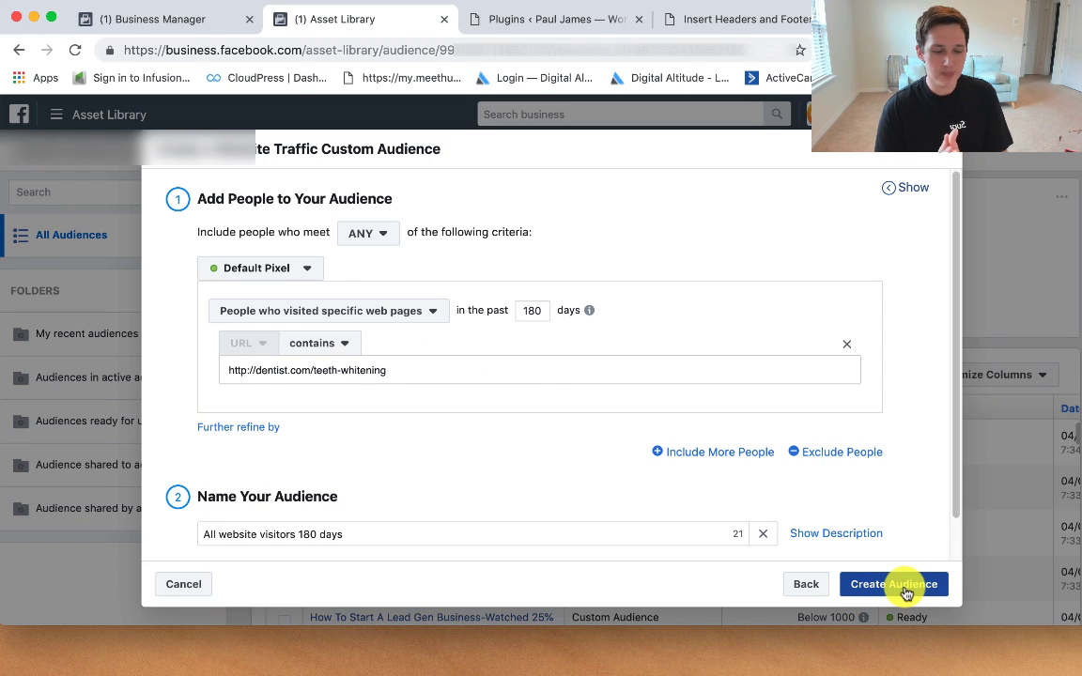
click(951, 151)
mouse_move(57, 113)
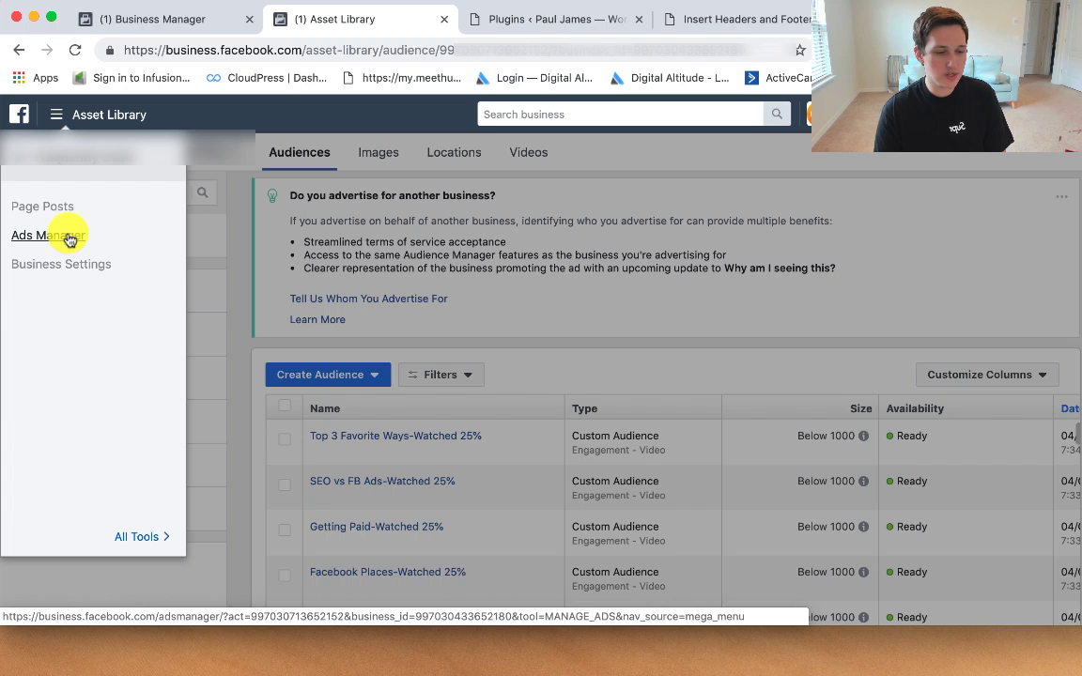
Step: Create a Reach campaign named 'Retargeting Teeth Whitening' in Ads Manager and continue to the ad set
click(47, 236)
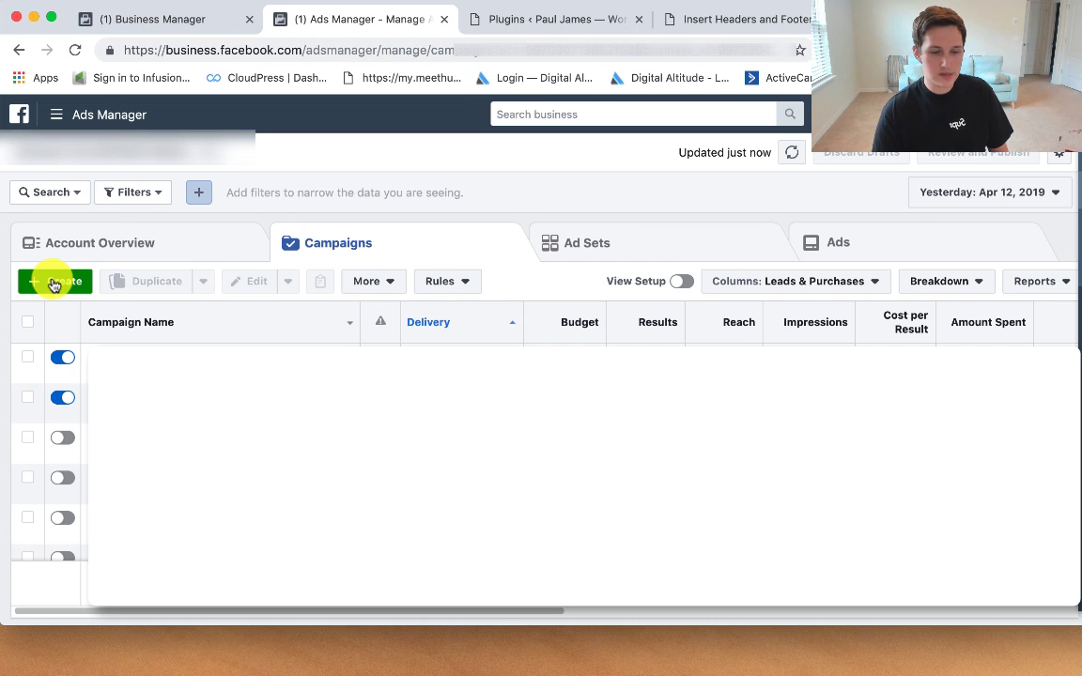
click(52, 283)
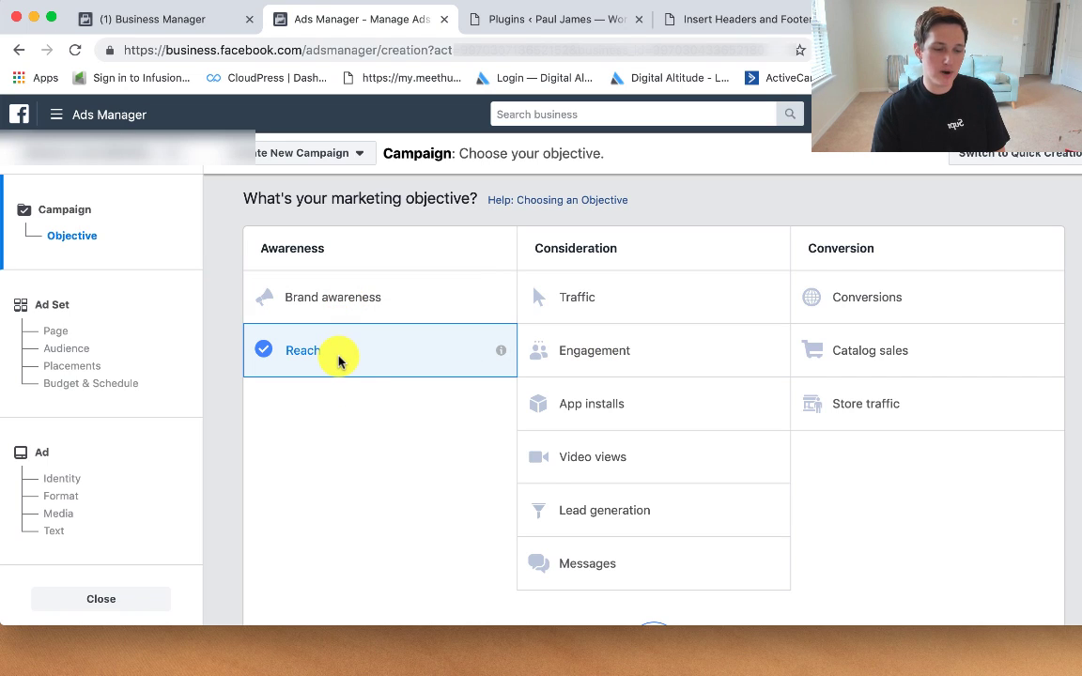
scroll(410, 415, down, 1)
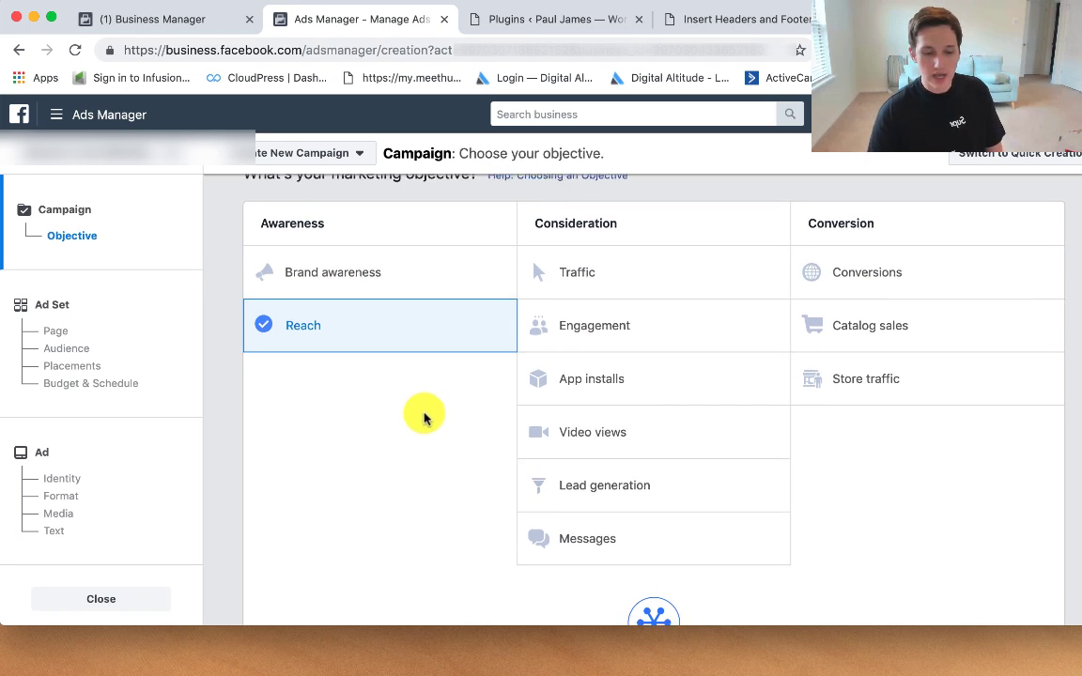
scroll(430, 415, down, 5)
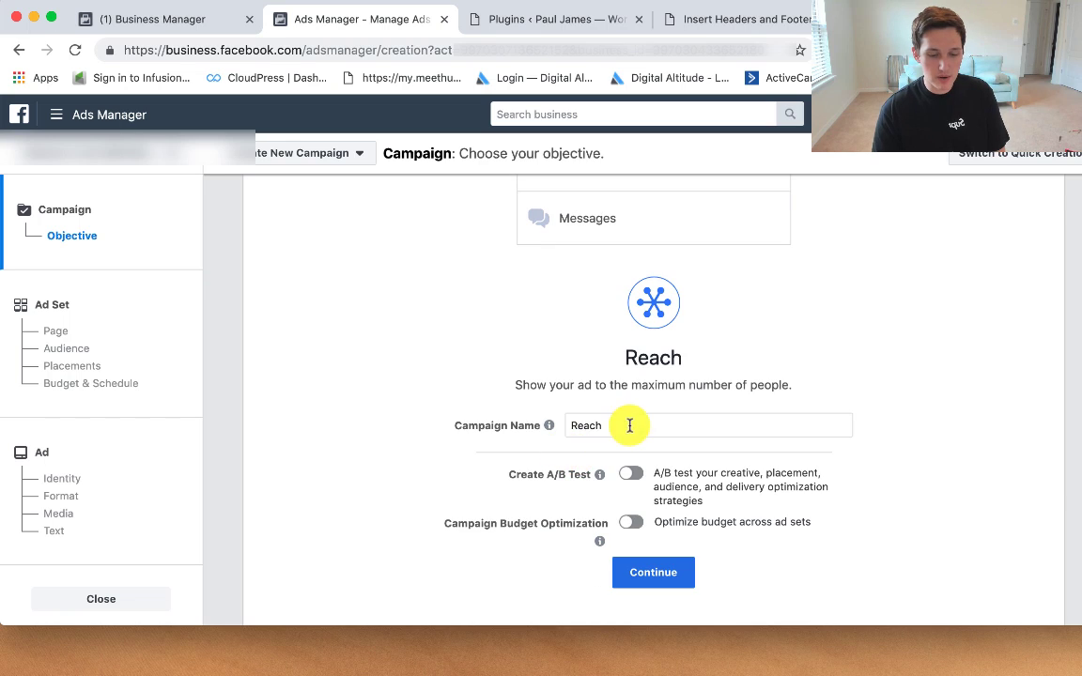
click(629, 426)
mouse_move(549, 428)
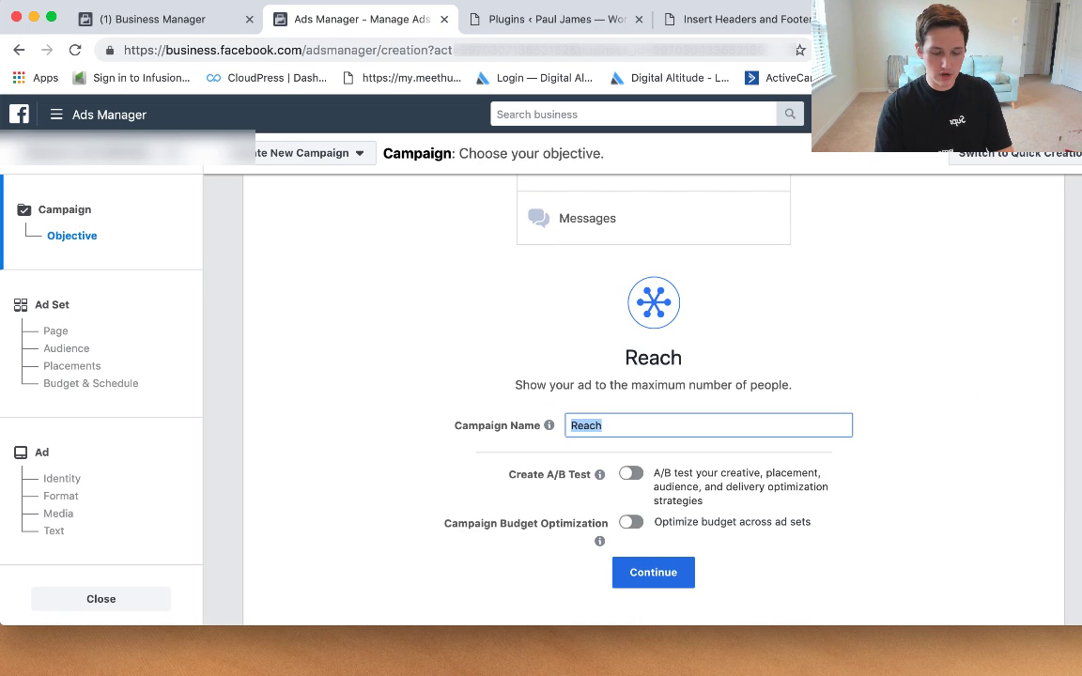
text(Re)
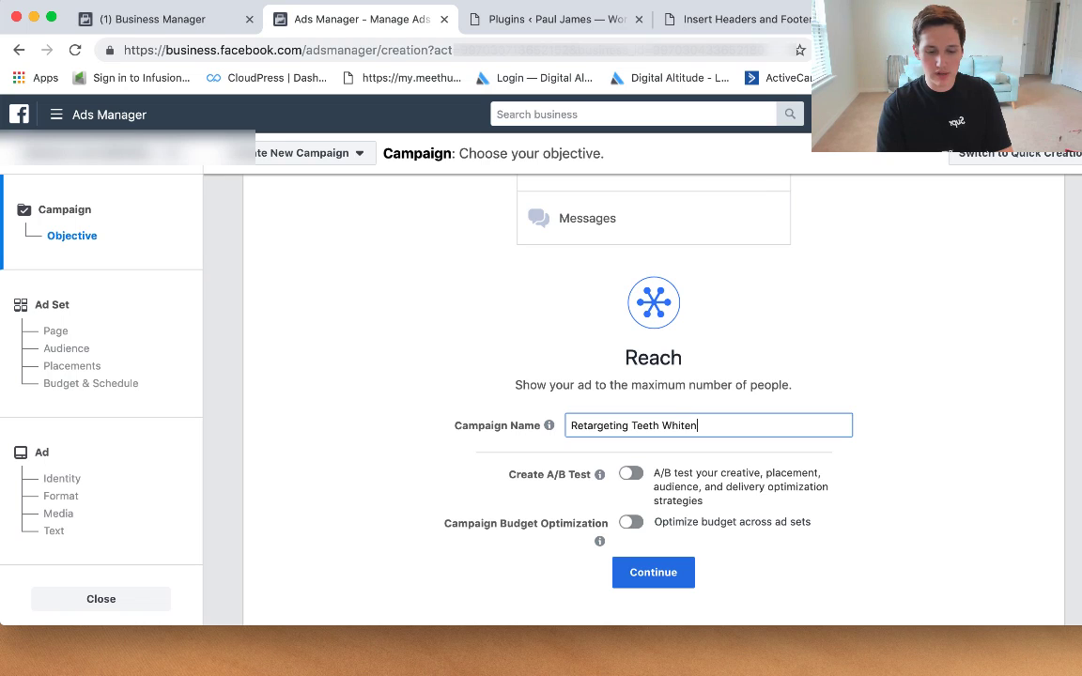
click(646, 582)
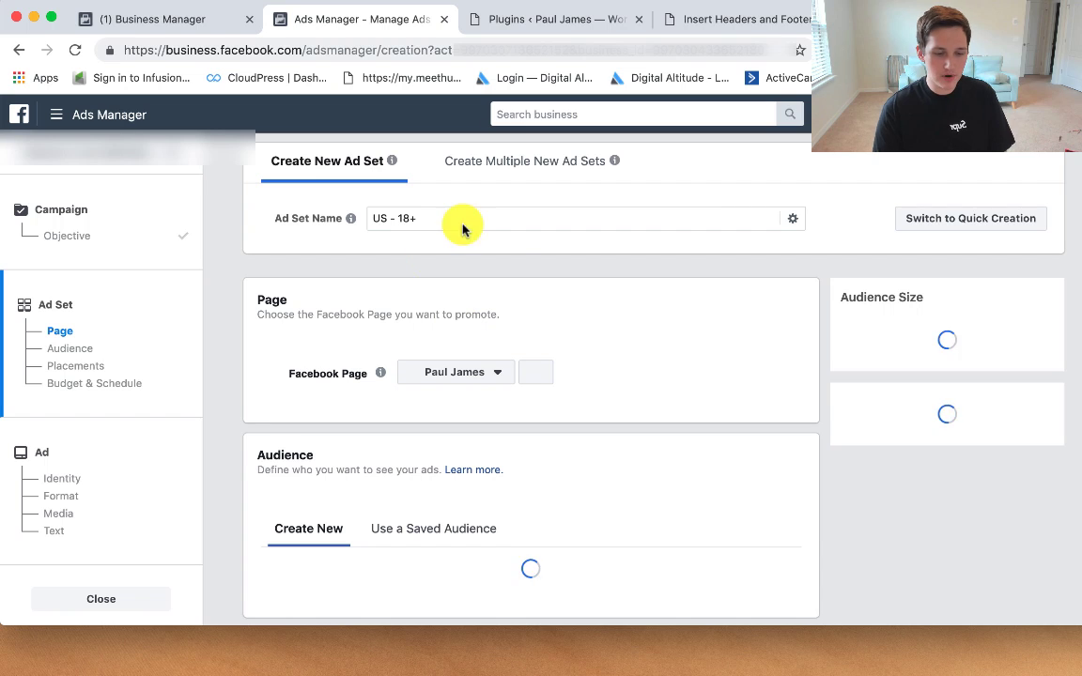
Step: Add the Top 3 Favorite Ways-Watched 25% custom audience to the ad set
drag(450, 219, 350, 221)
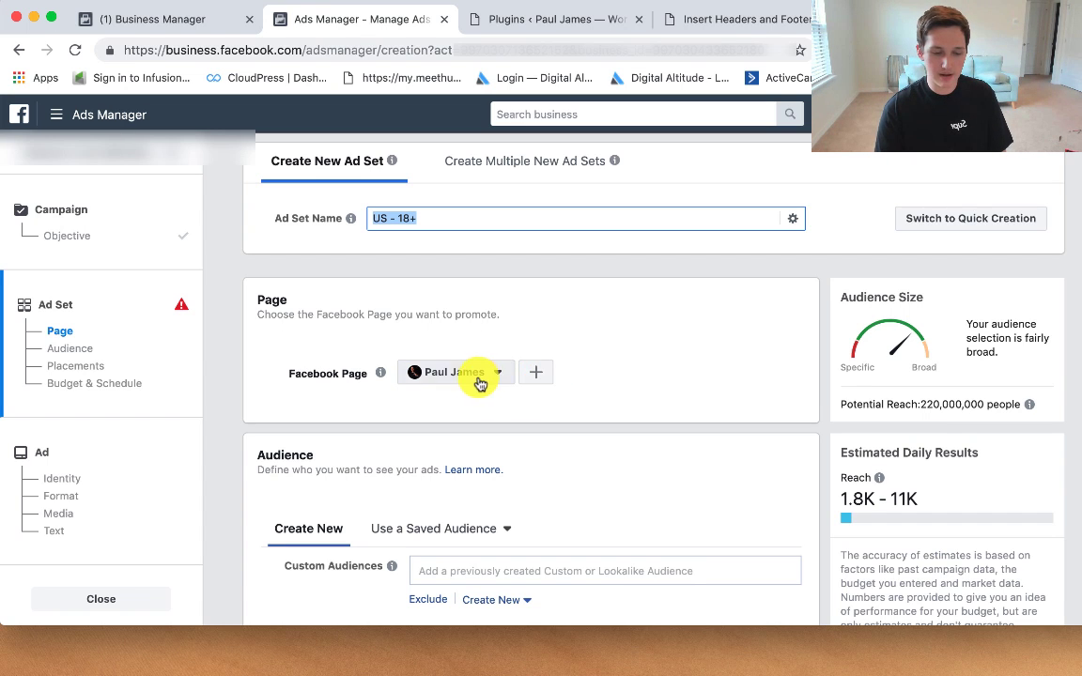
scroll(564, 404, down, 4)
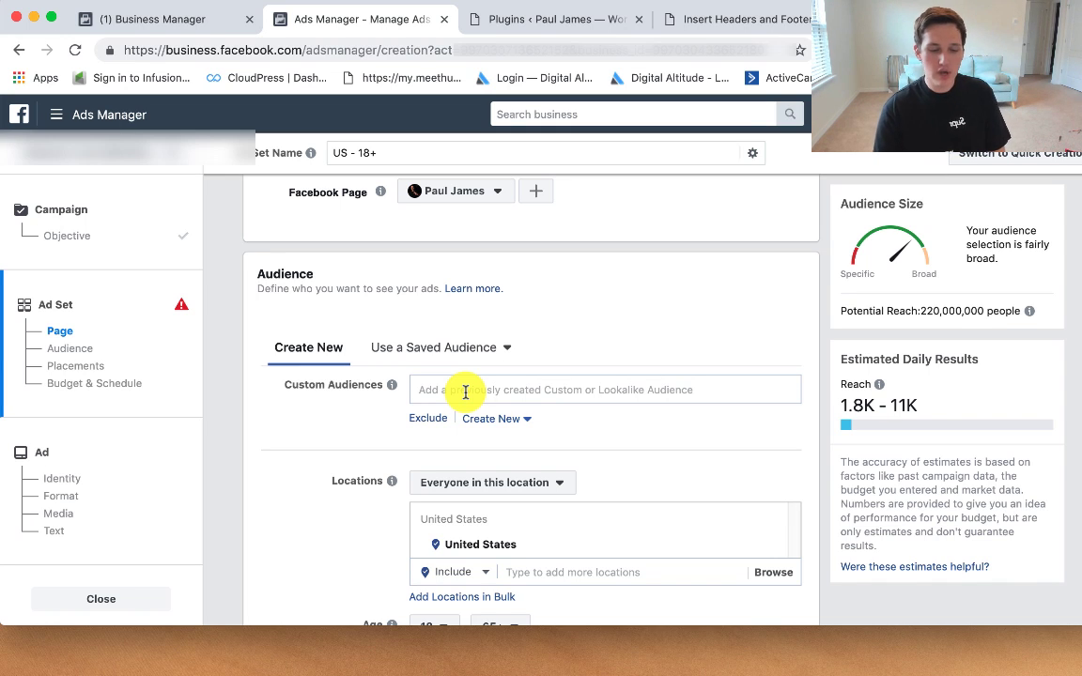
click(465, 389)
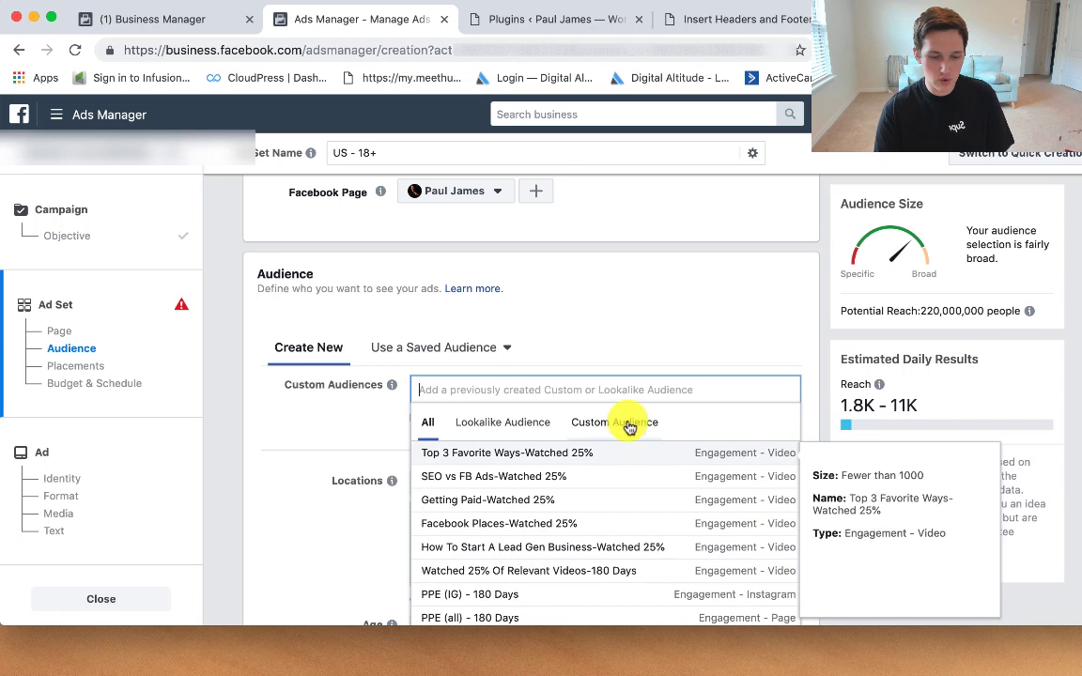
click(503, 457)
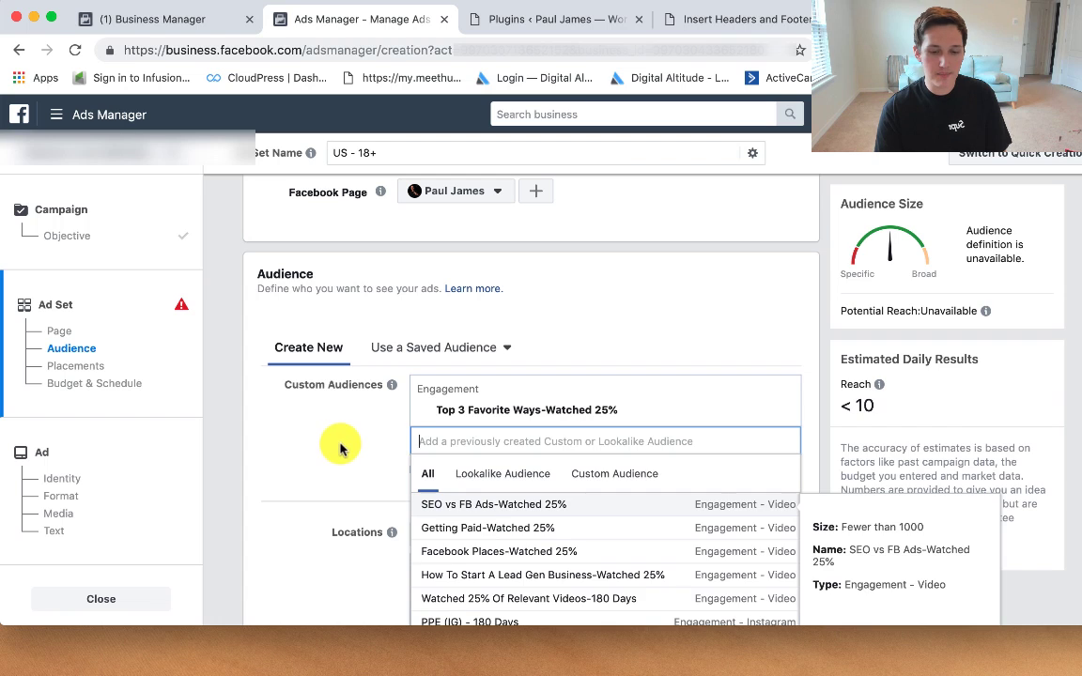
click(319, 413)
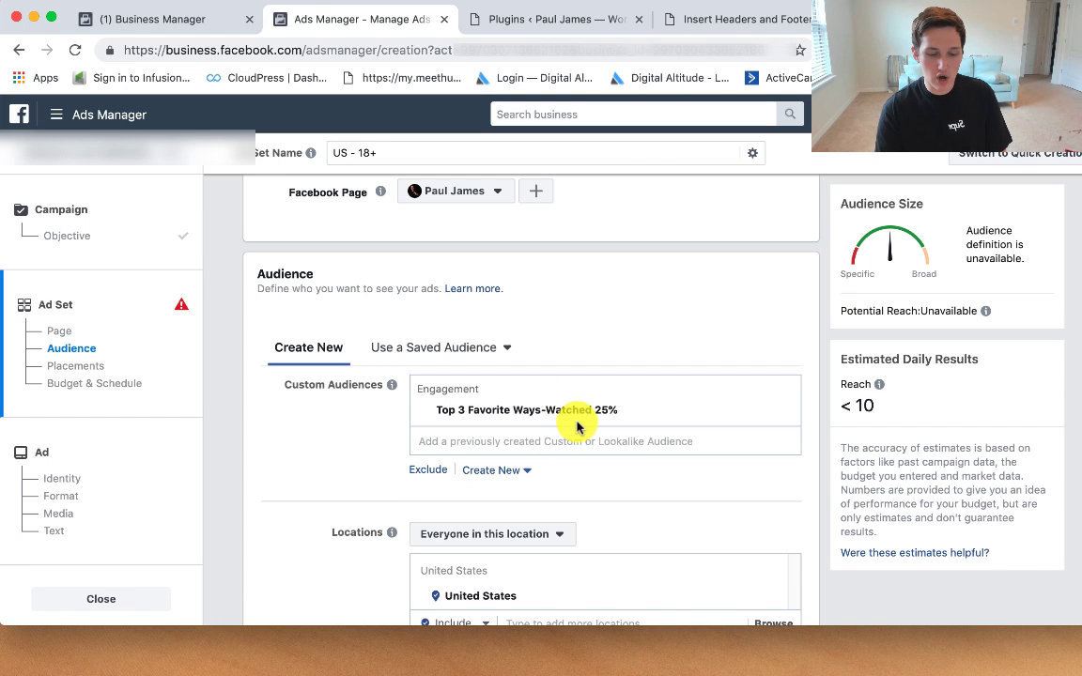
scroll(577, 427, down, 5)
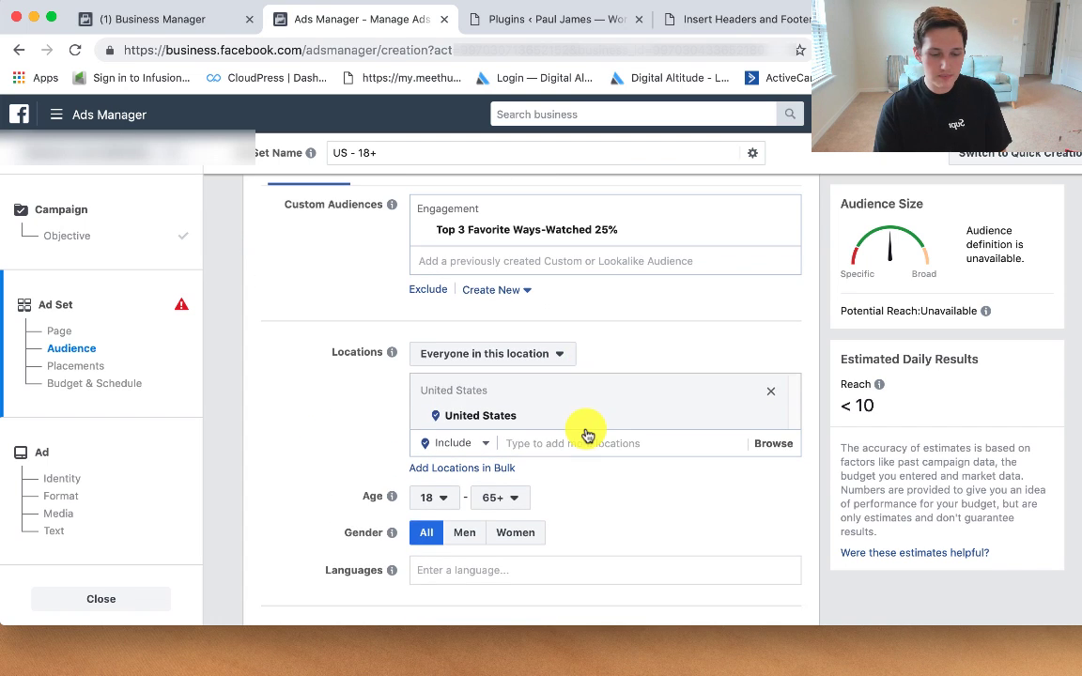
Step: Replace United States with Milwaukee, Wisconsin (+25 mi) as the target location
click(770, 391)
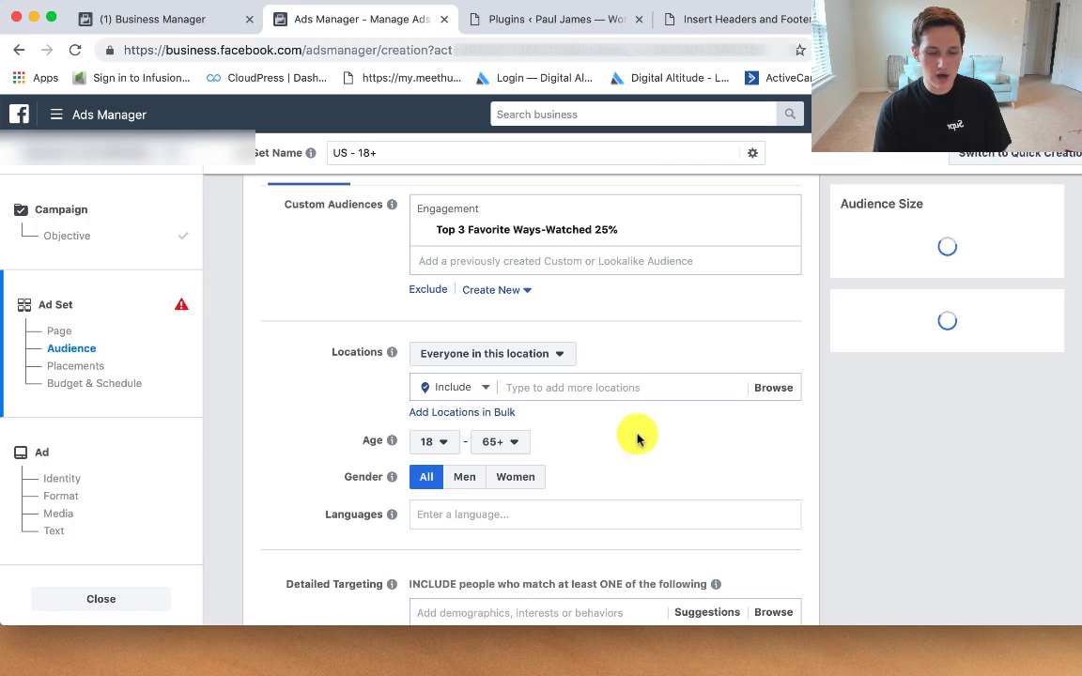
click(613, 387)
text(worldwide)
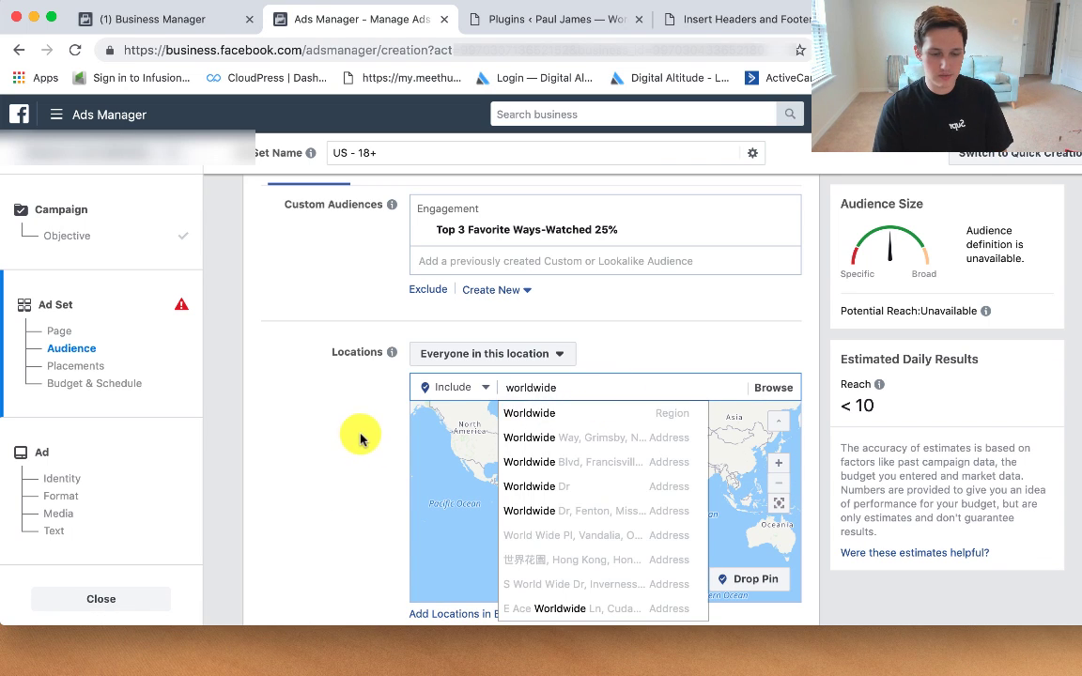
drag(625, 386, 499, 385)
key(BackSpace)
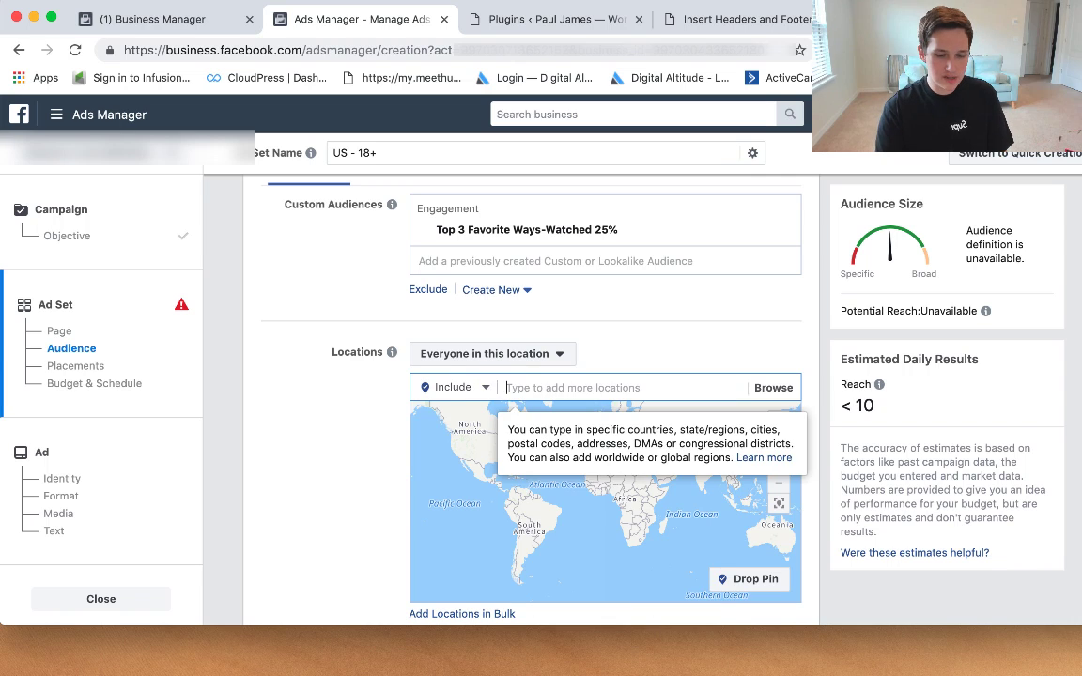
click(333, 415)
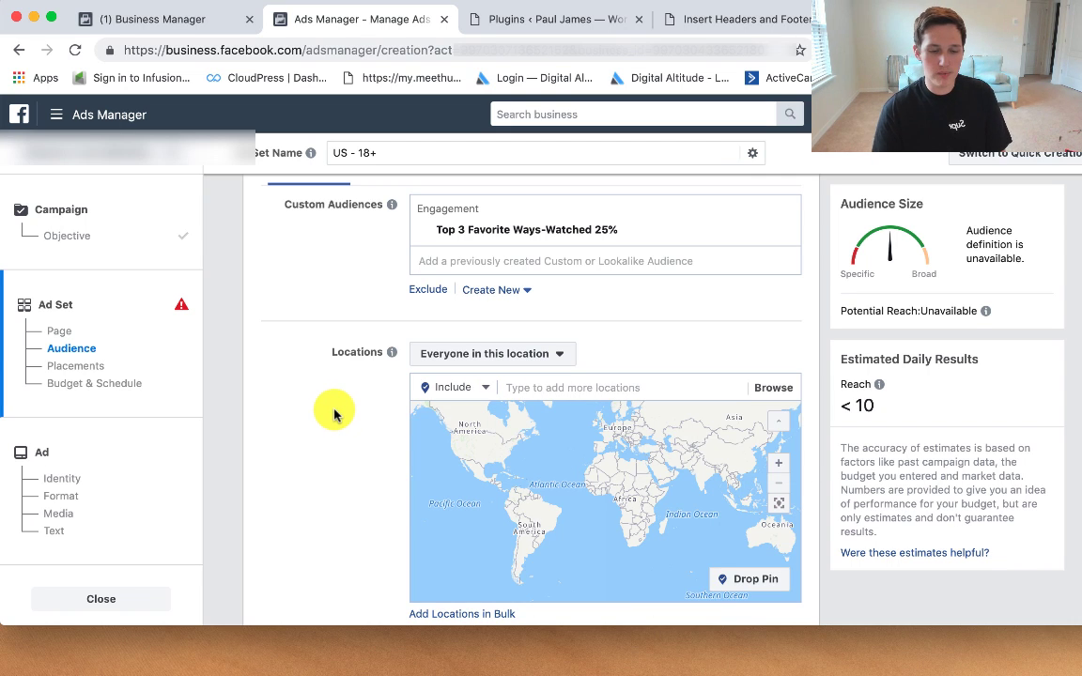
click(537, 389)
text(mi)
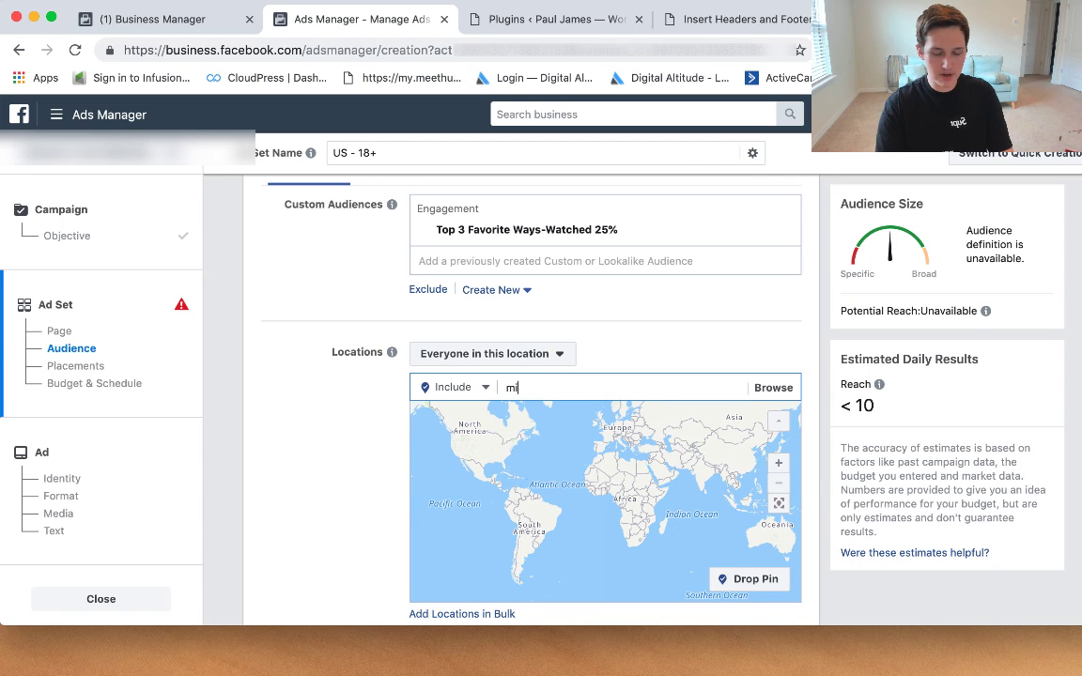
text(lwaukee wi)
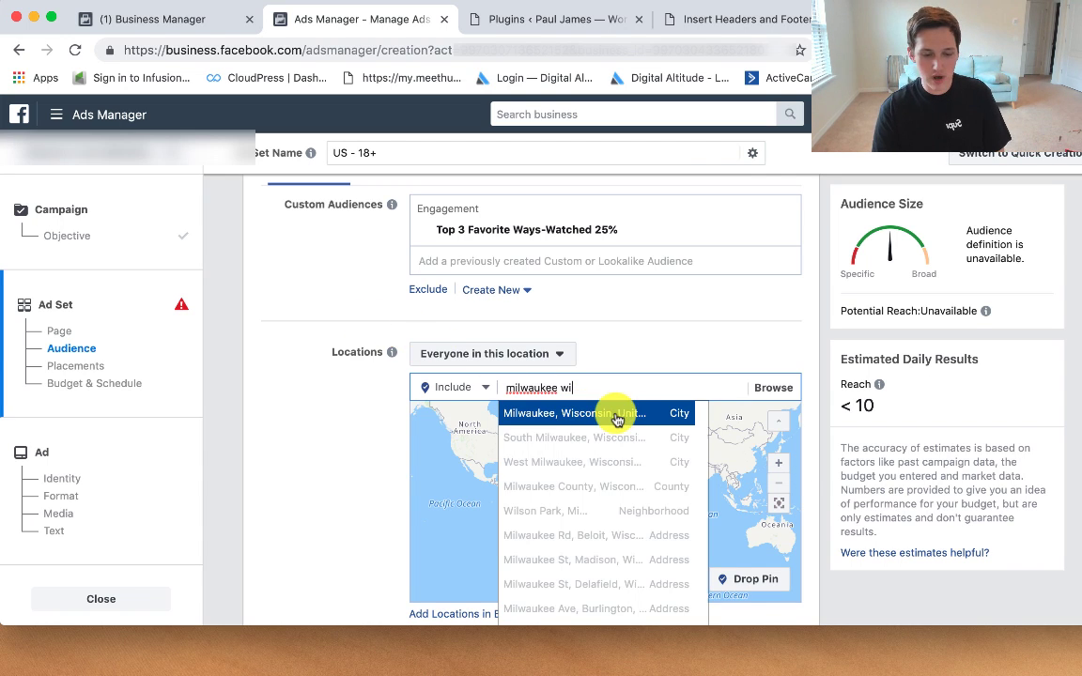
click(615, 416)
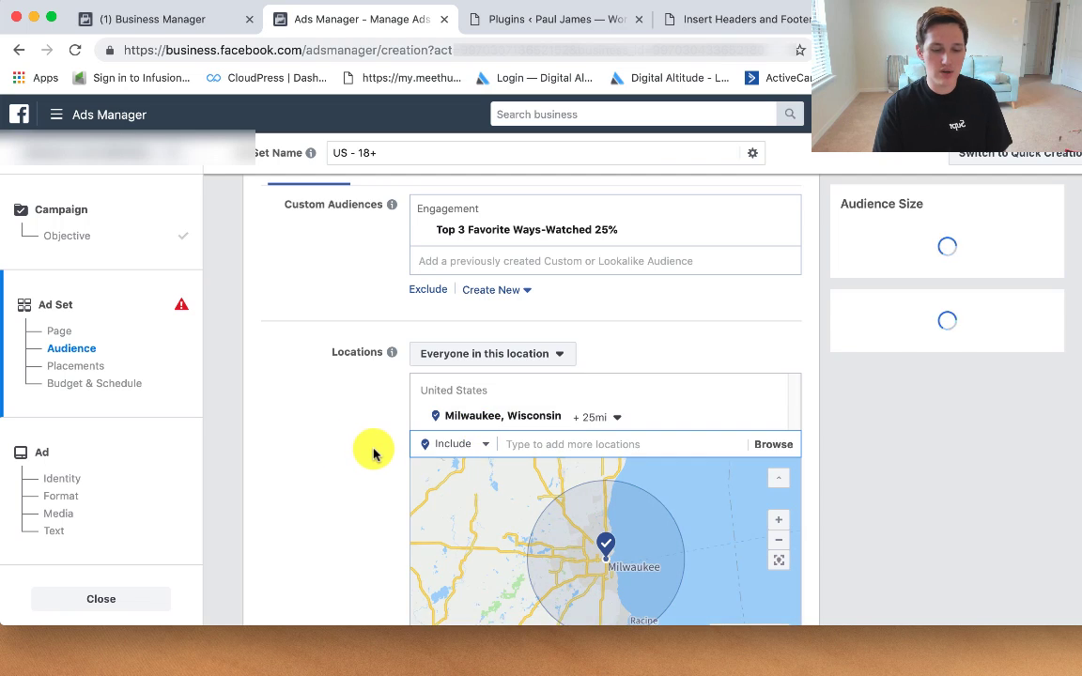
scroll(375, 453, down, 6)
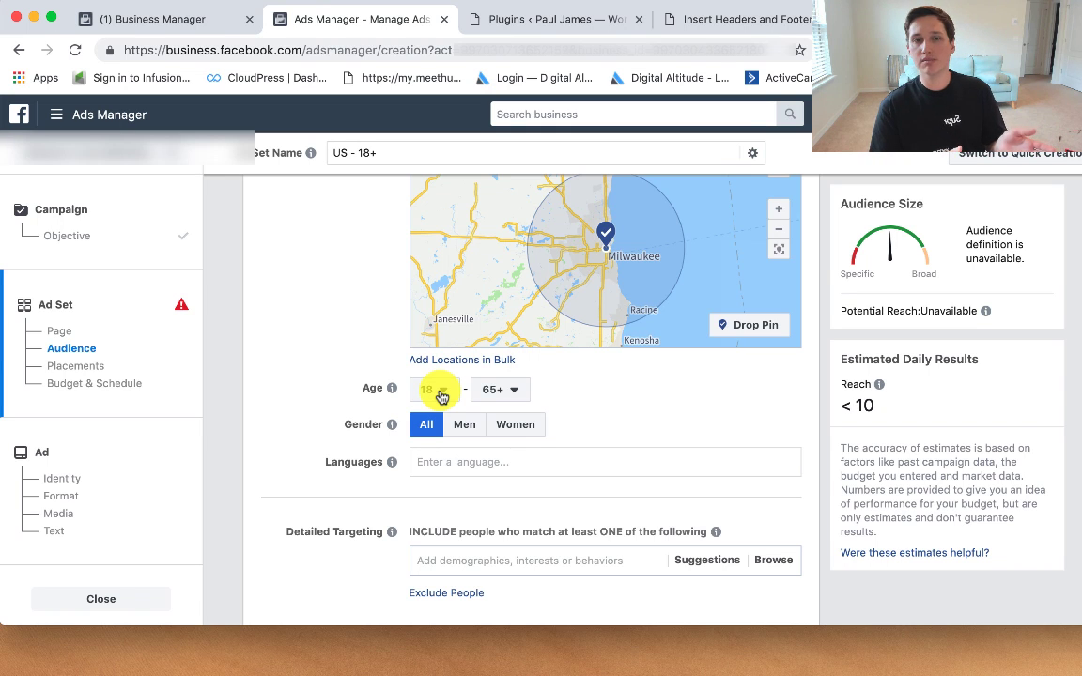
scroll(282, 430, down, 5)
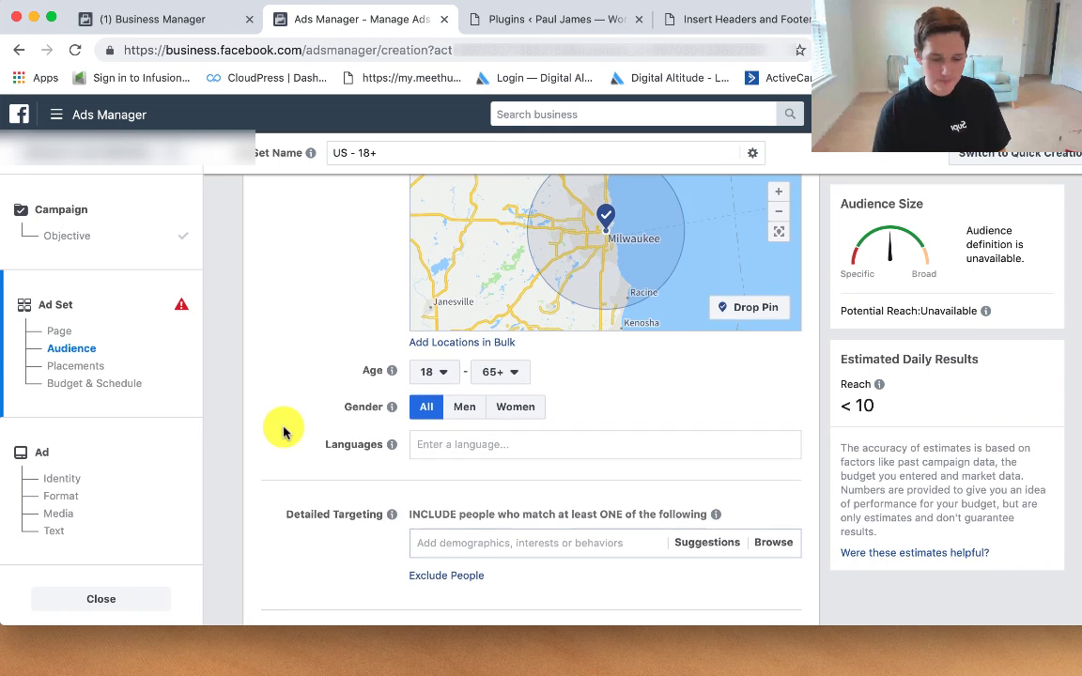
Step: Switch to manual placements and exclude the Instagram platform
scroll(335, 421, down, 3)
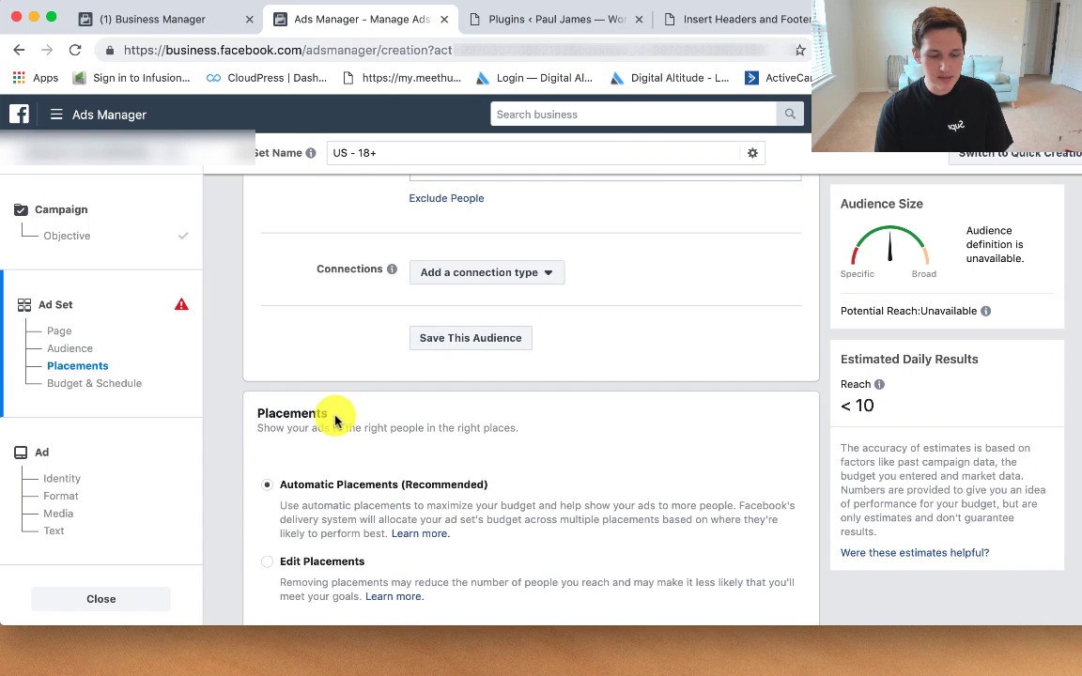
scroll(376, 415, down, 2)
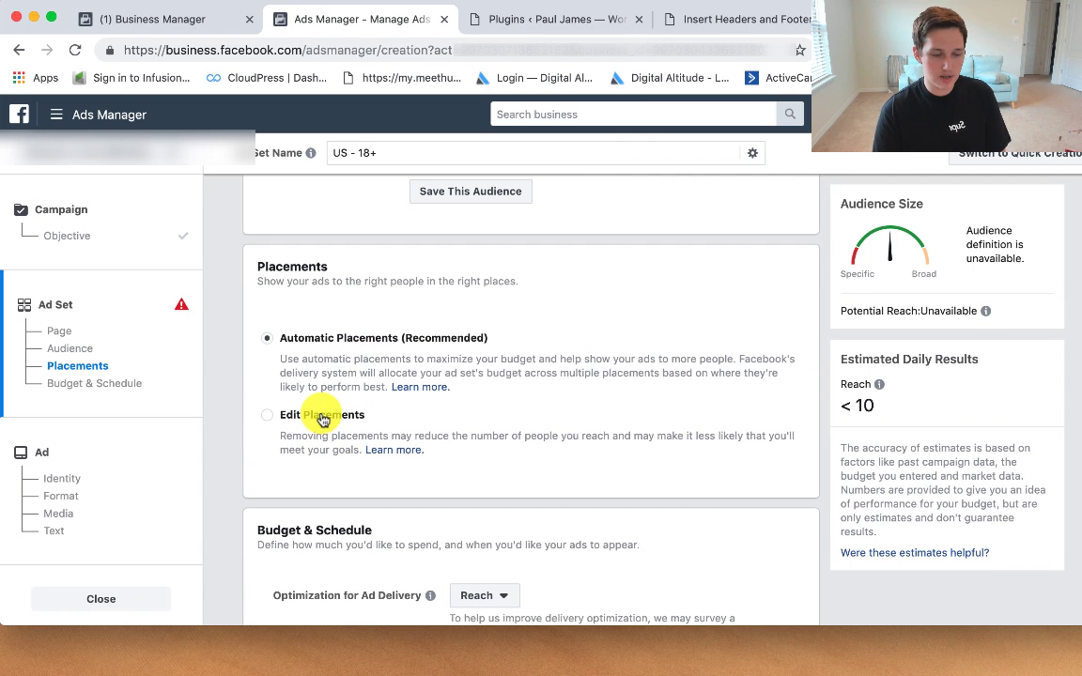
click(323, 423)
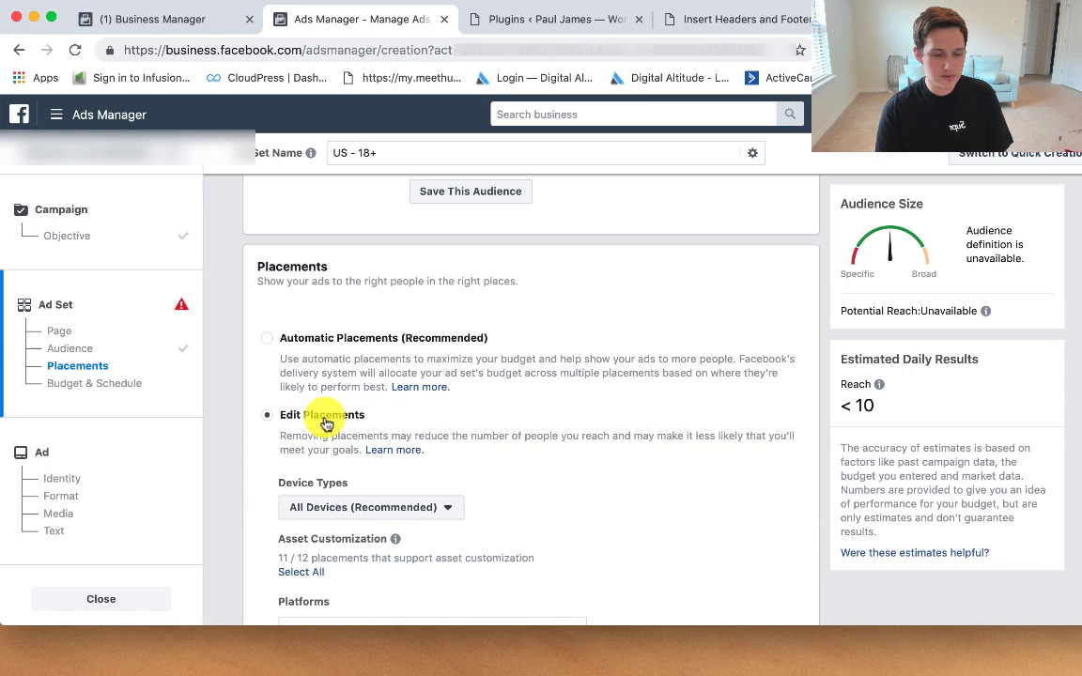
scroll(498, 443, down, 5)
scroll(507, 439, down, 2)
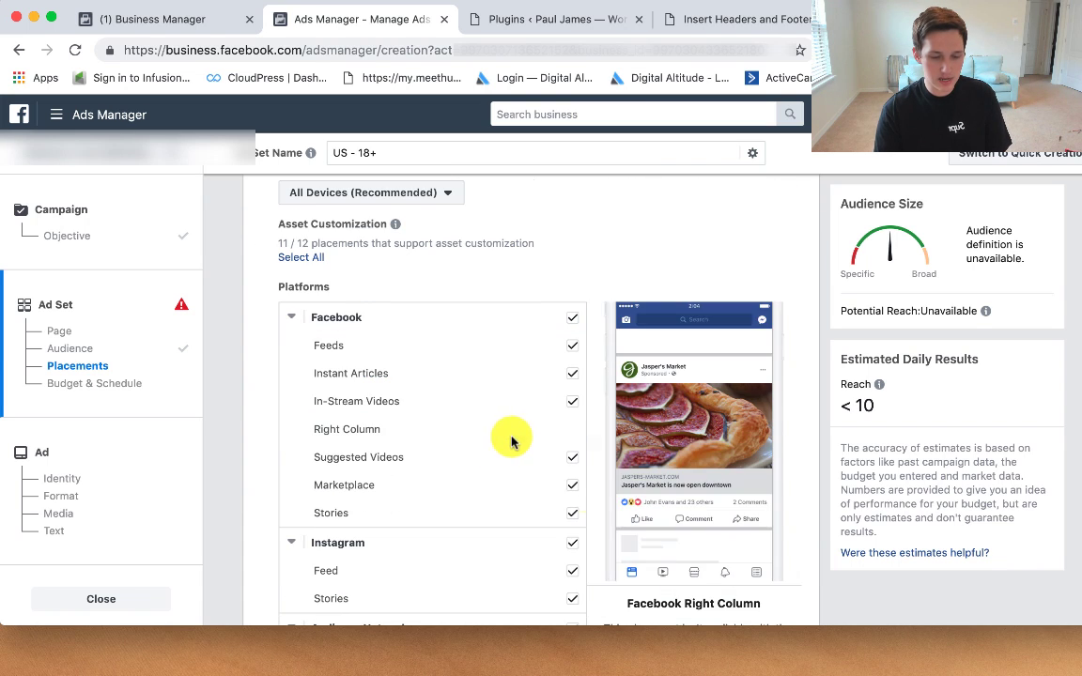
click(571, 542)
Step: Continue from the ad set to the ad setup step
scroll(578, 498, down, 3)
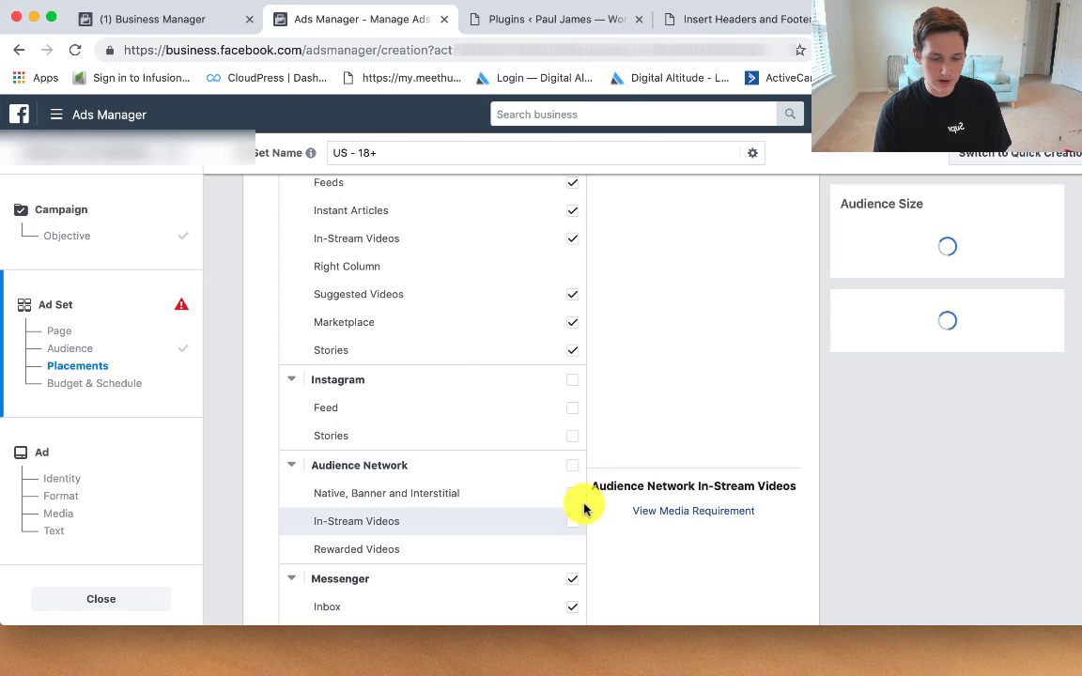
scroll(751, 432, down, 10)
scroll(775, 447, down, 3)
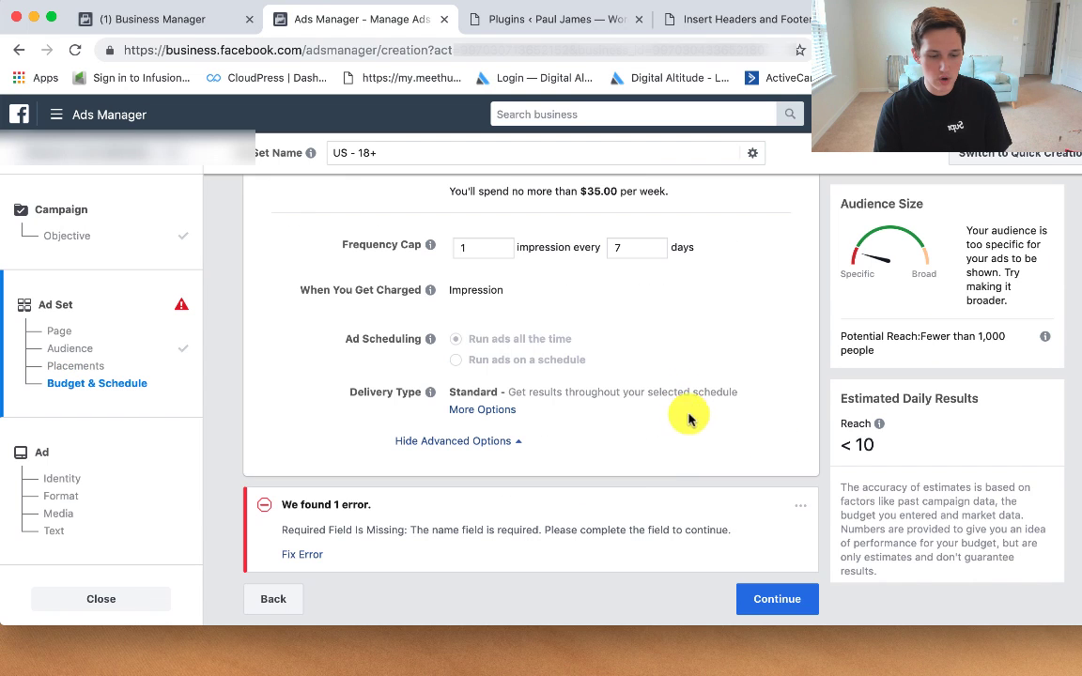
click(796, 600)
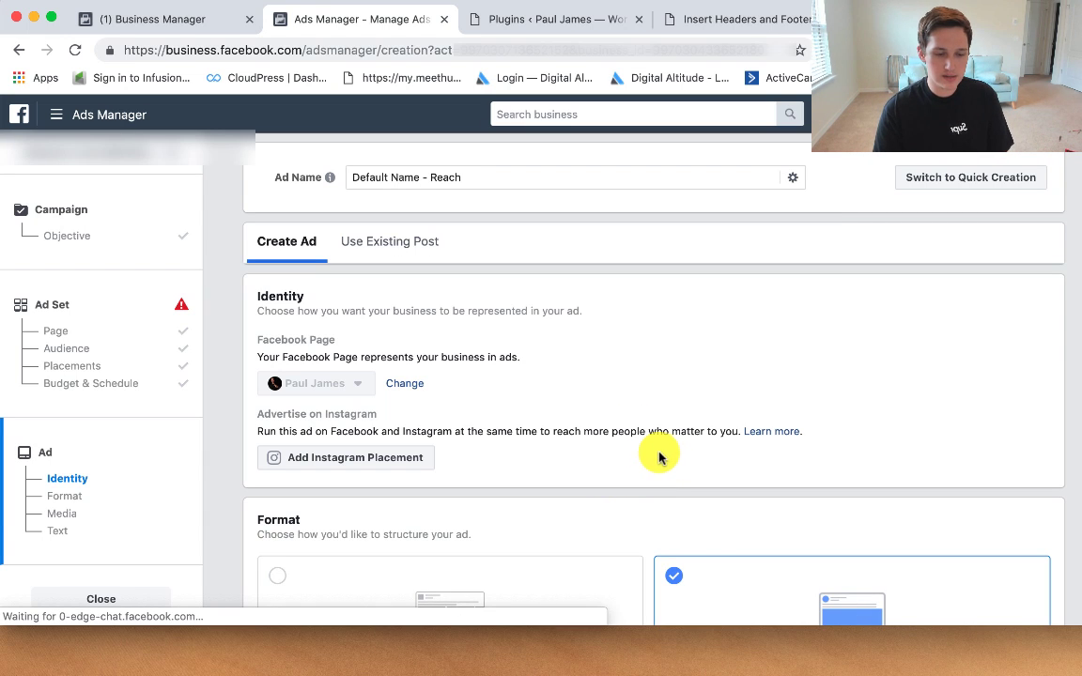
Step: Use a 'dentist' free stock photo of a smiling woman as the ad image
scroll(884, 498, down, 10)
scroll(719, 469, down, 3)
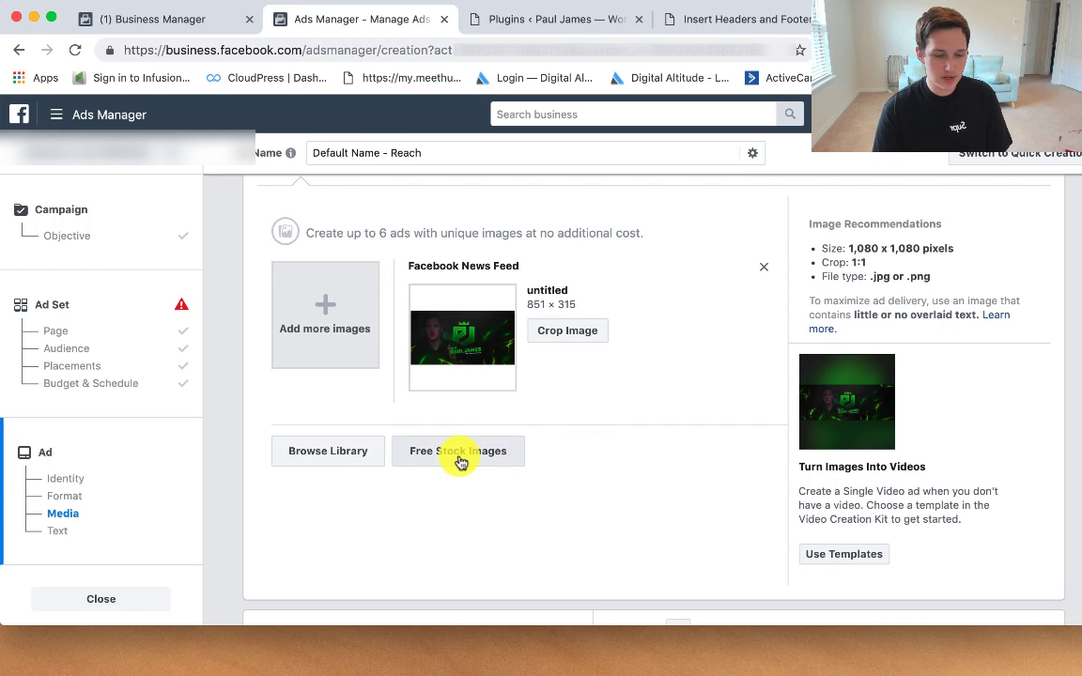
click(459, 452)
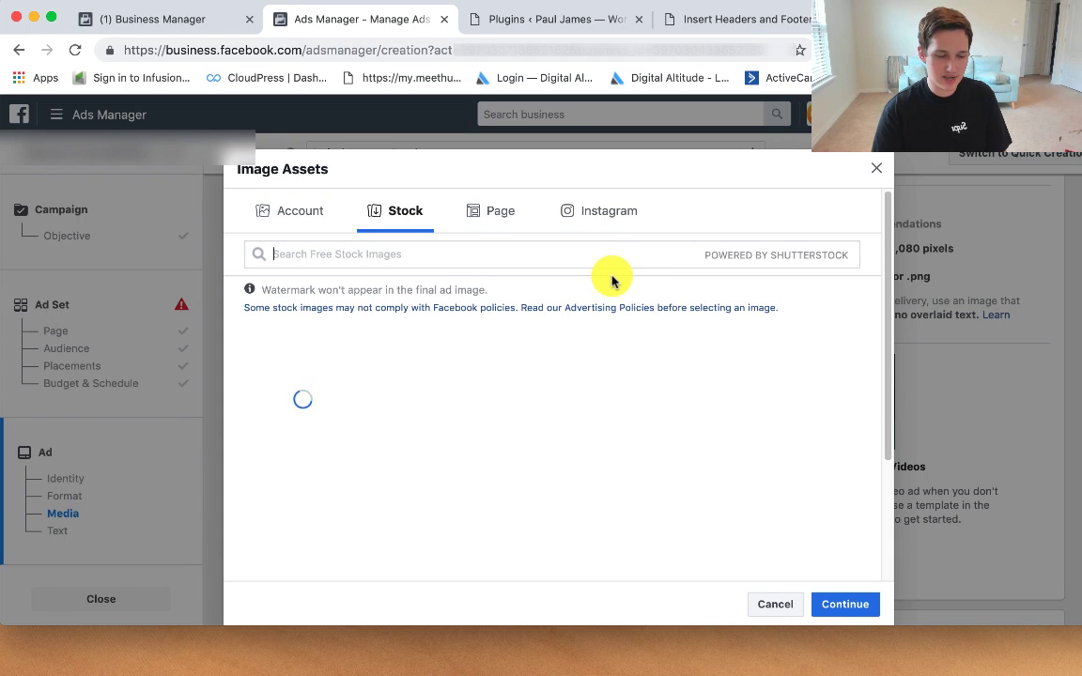
text(dentist)
click(808, 390)
click(845, 583)
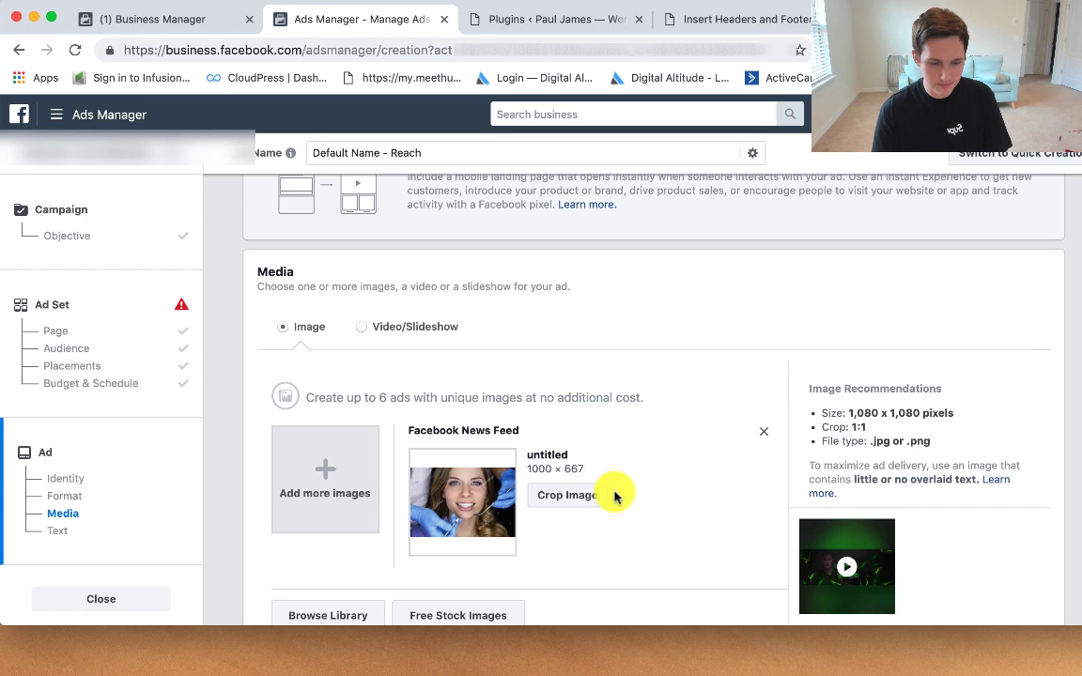
scroll(615, 495, down, 5)
Step: Replace the ad text with the teeth-whitening question and a 50% off special line
click(466, 302)
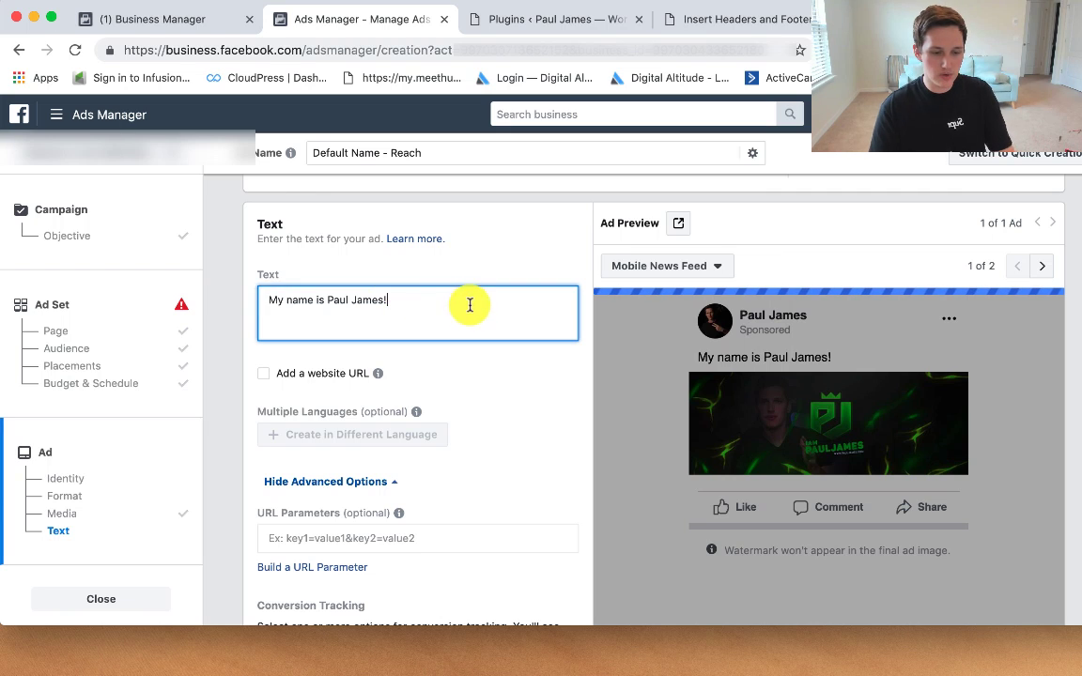
drag(466, 302, 250, 282)
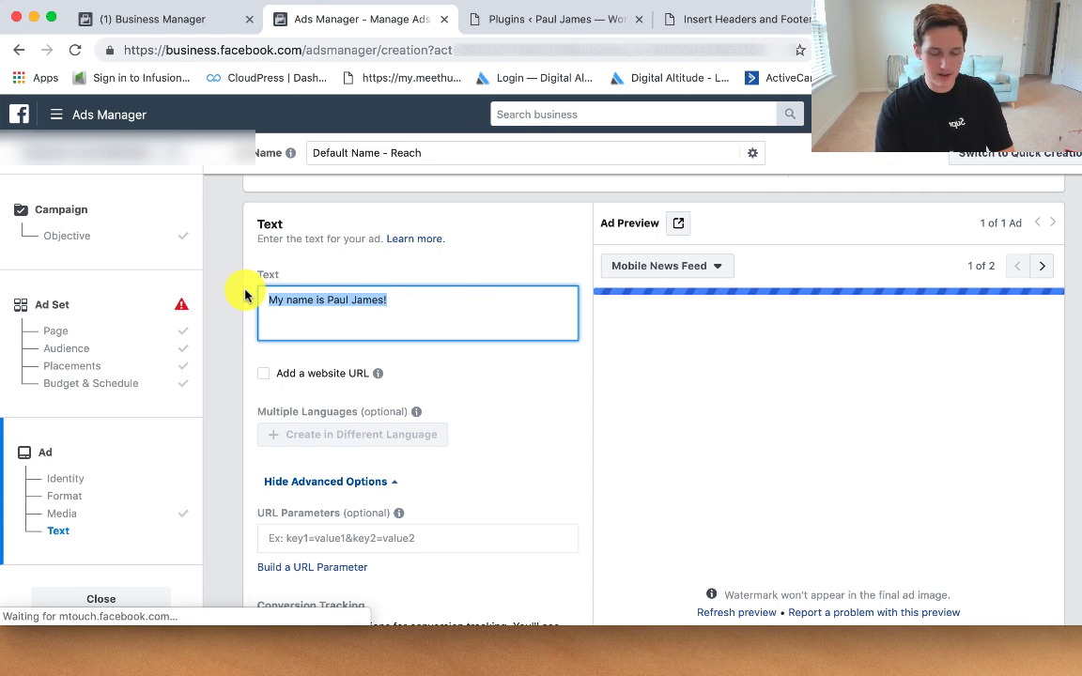
text(Hey a)
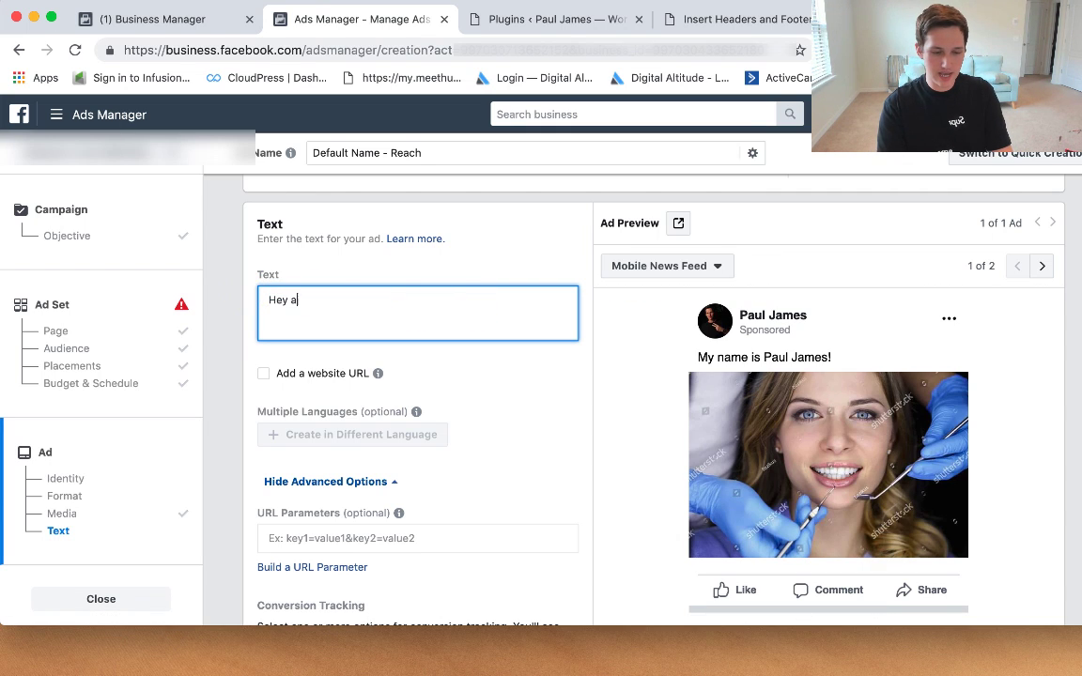
text(re you still thinking abo)
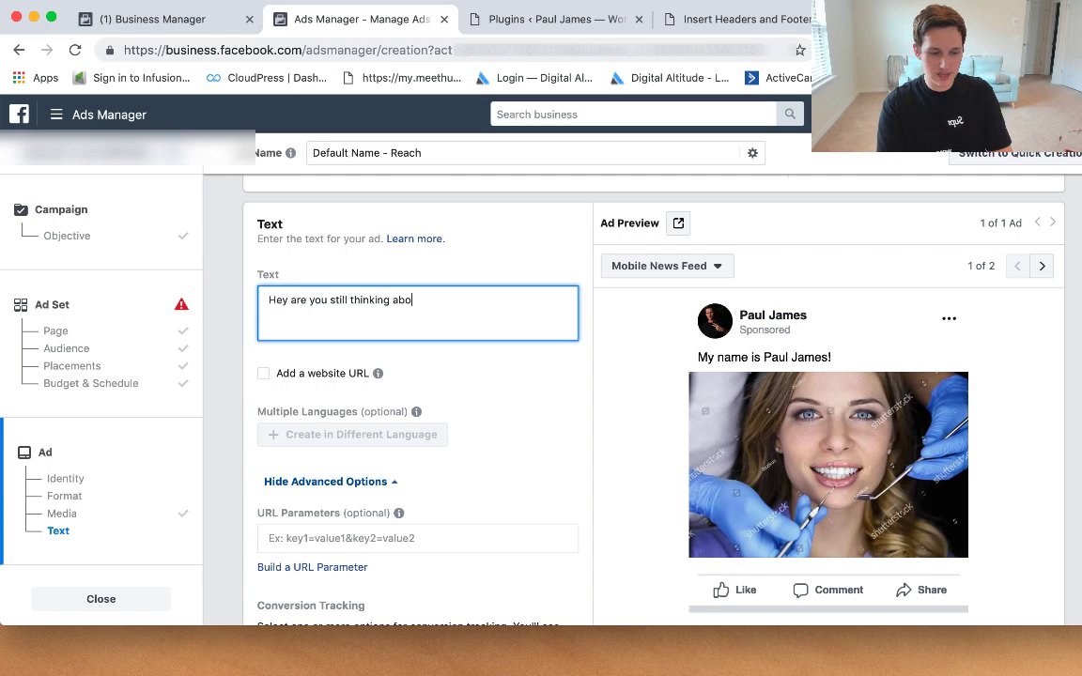
text(ut getting your te)
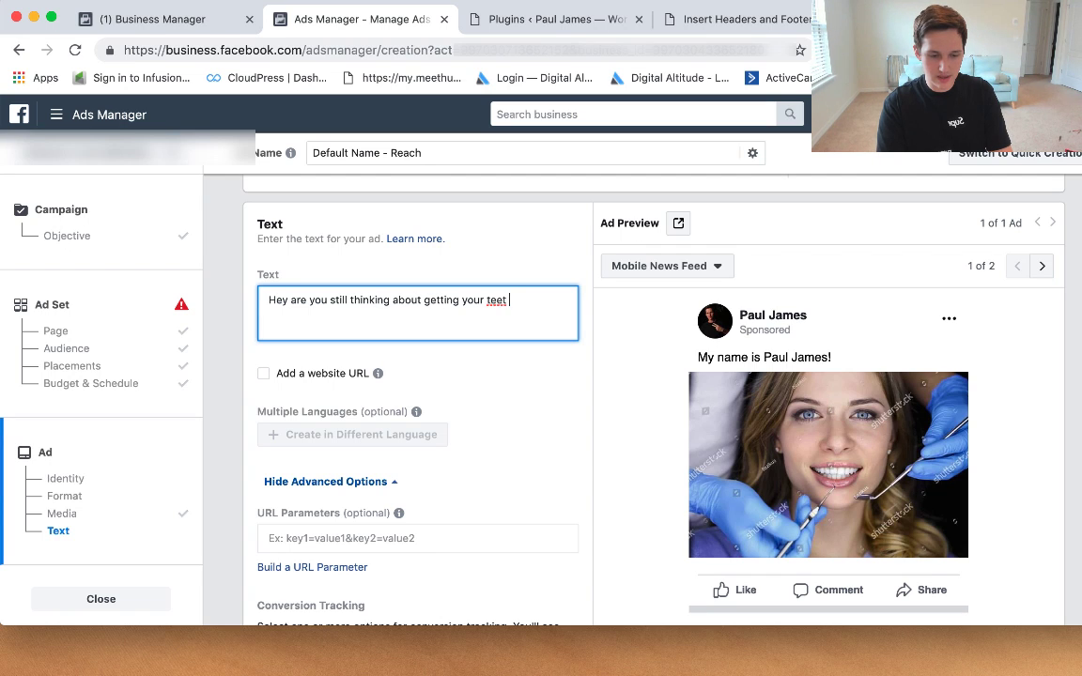
text(eth whitened?)
key(Return)
key(Return)
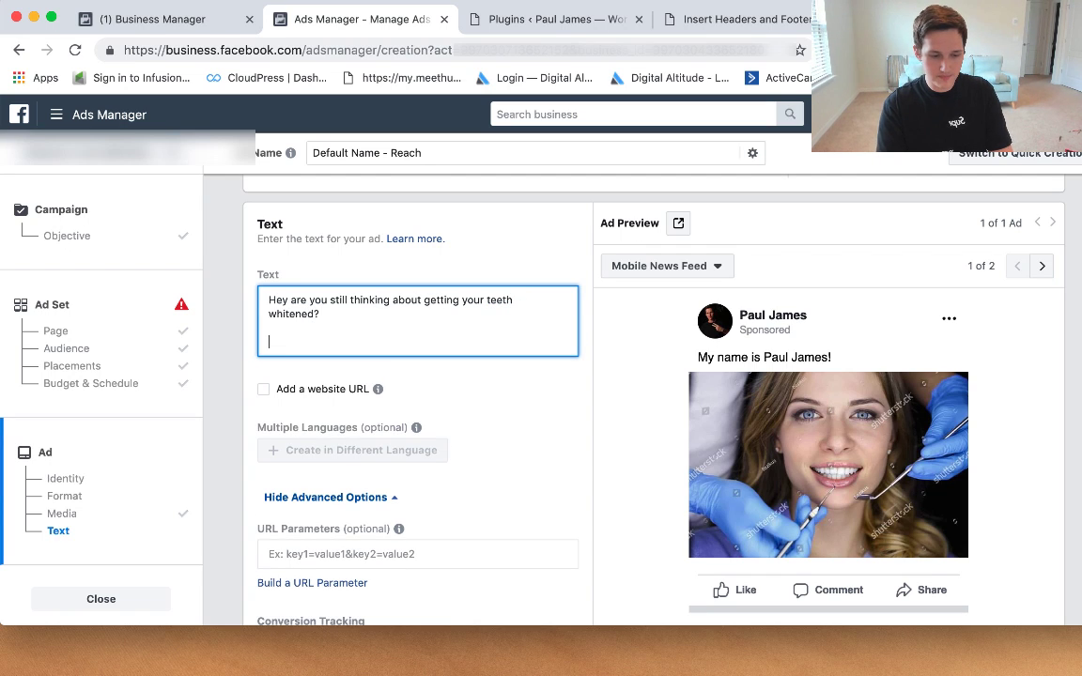
text(We're running a )
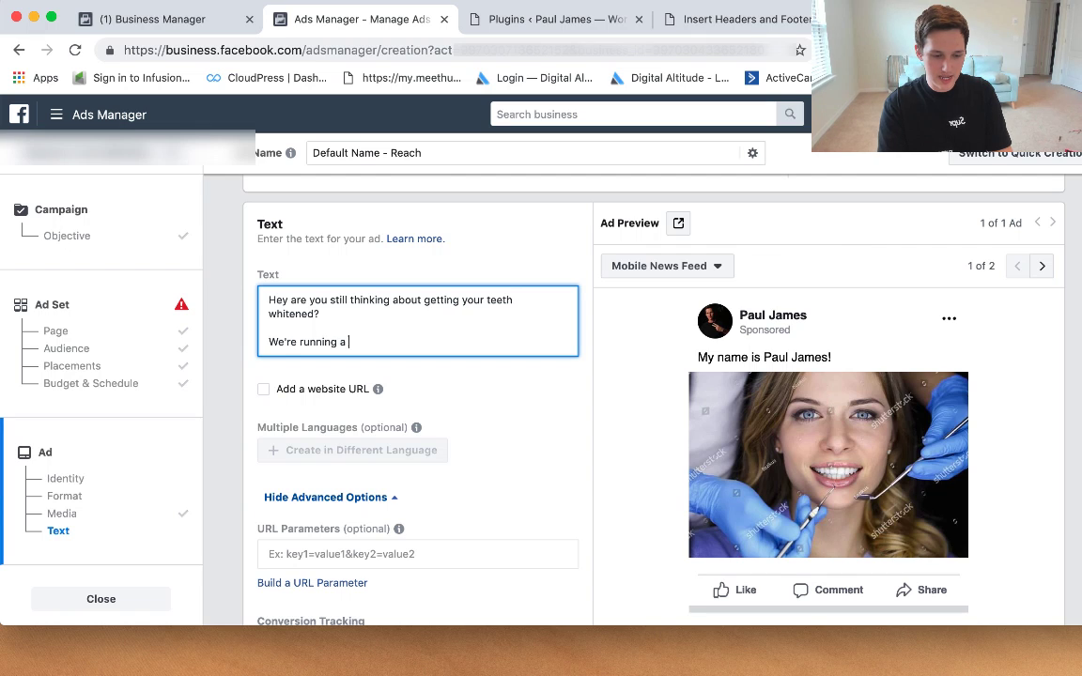
text(50% off special )
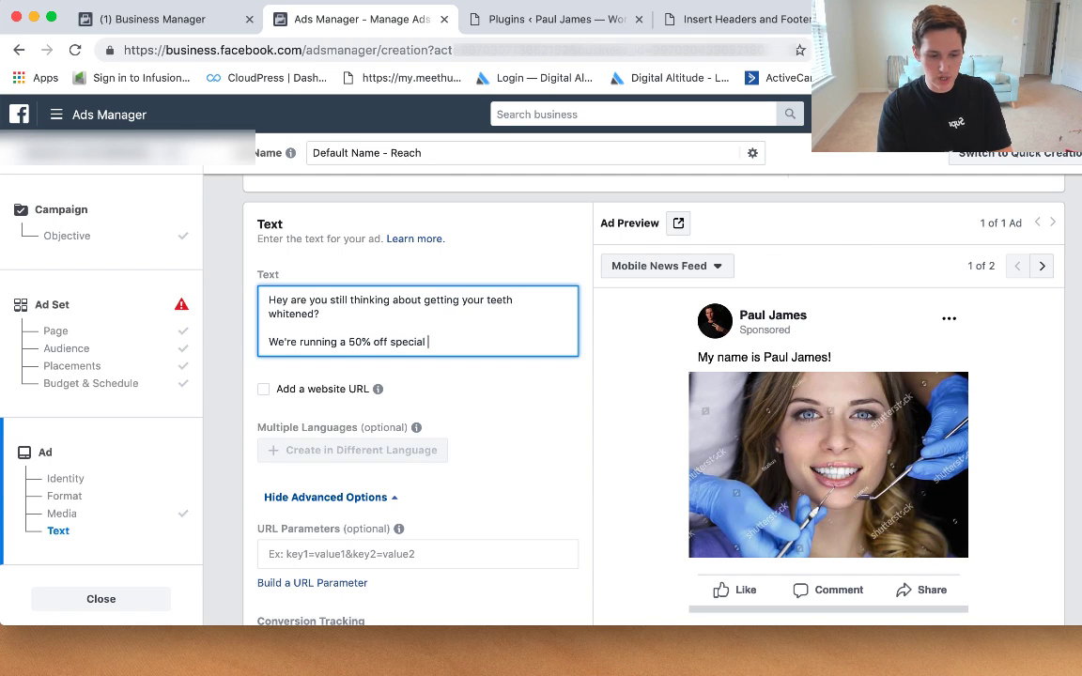
text(the)
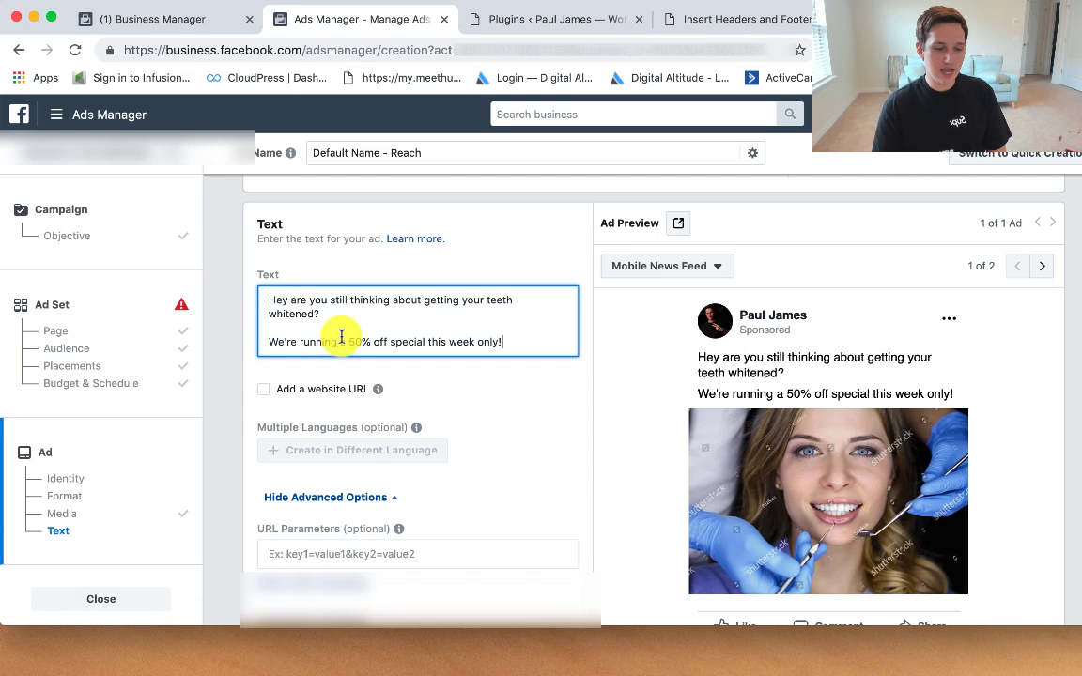
scroll(374, 346, down, 3)
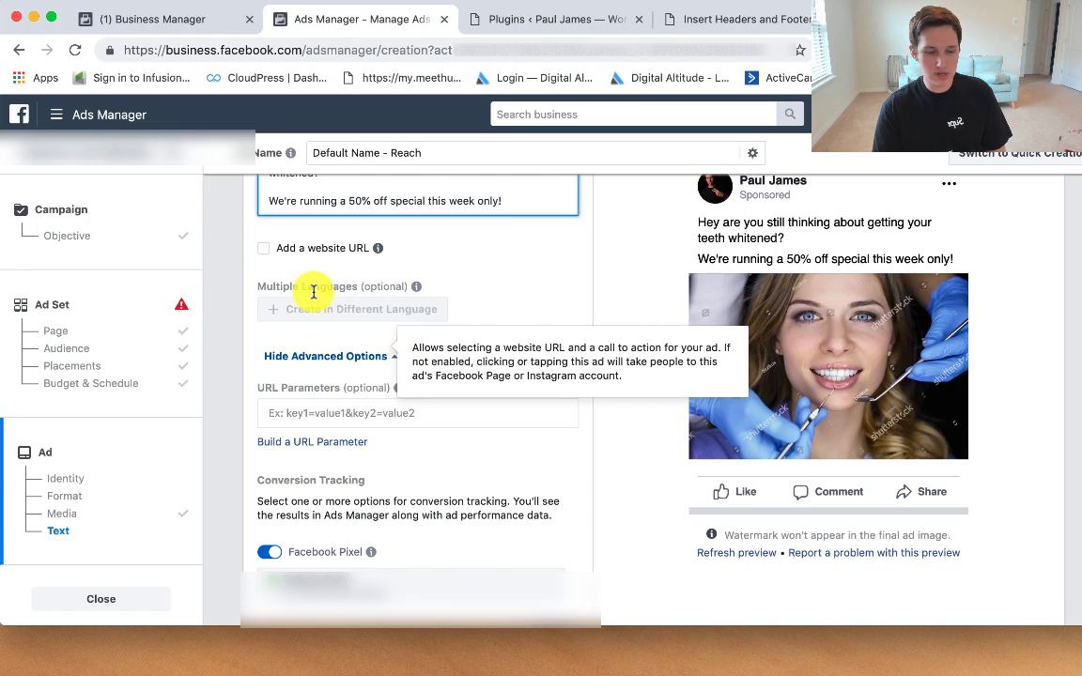
click(262, 251)
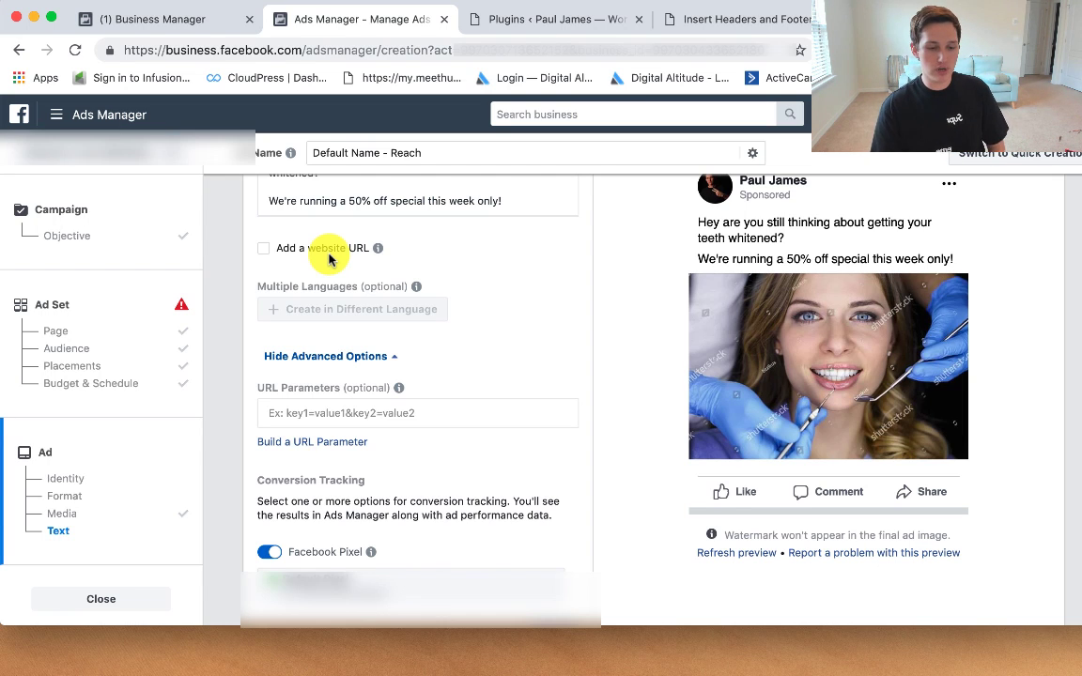
Step: Add a 'Call our office' line with the office phone number to the ad text
click(507, 202)
key(Return)
text(Ca)
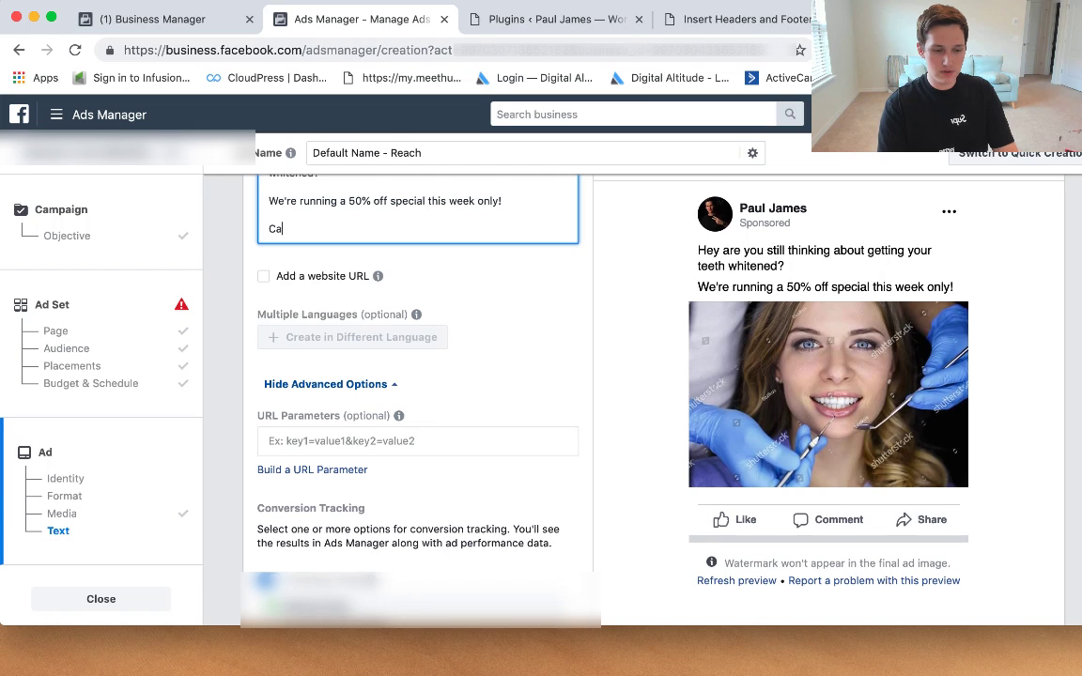
text(ll our office: )
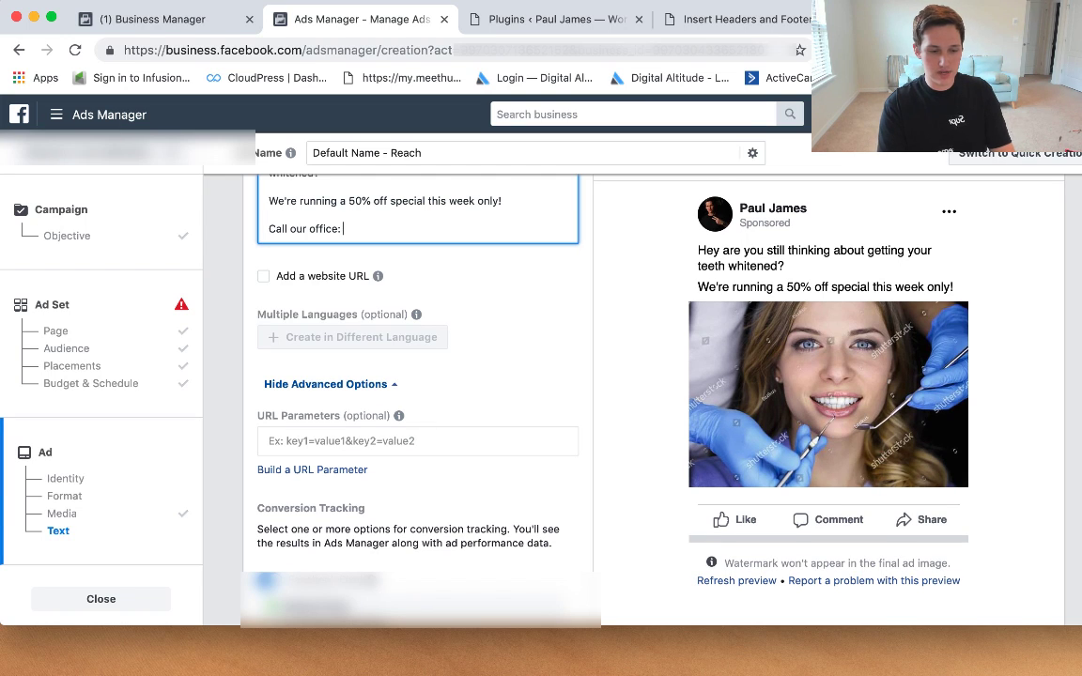
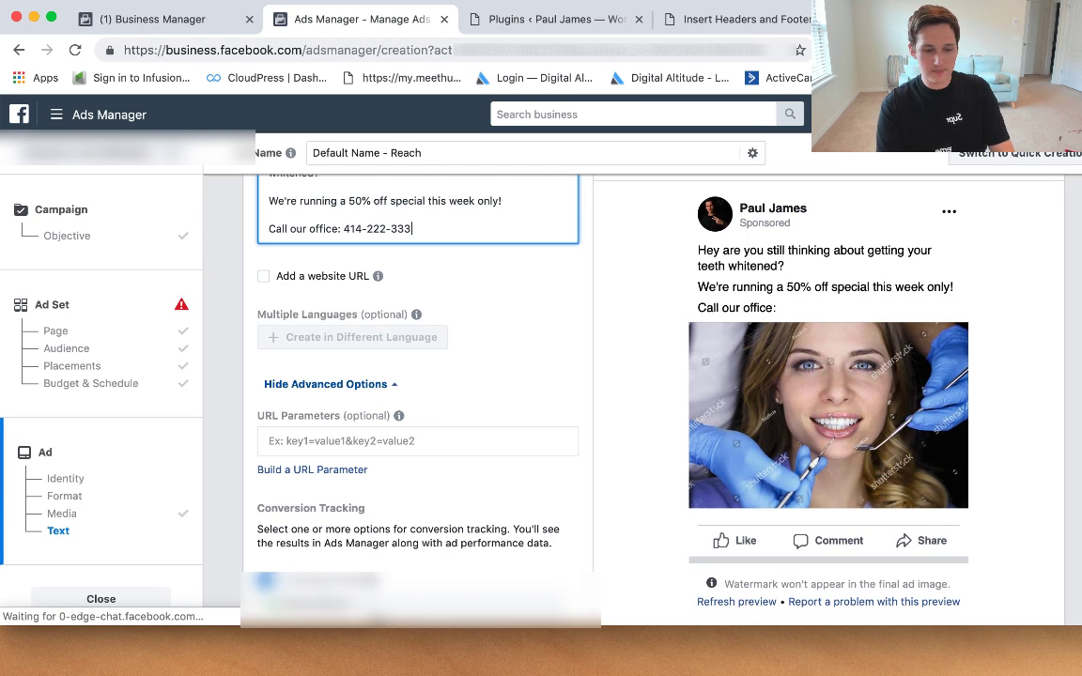
click(563, 300)
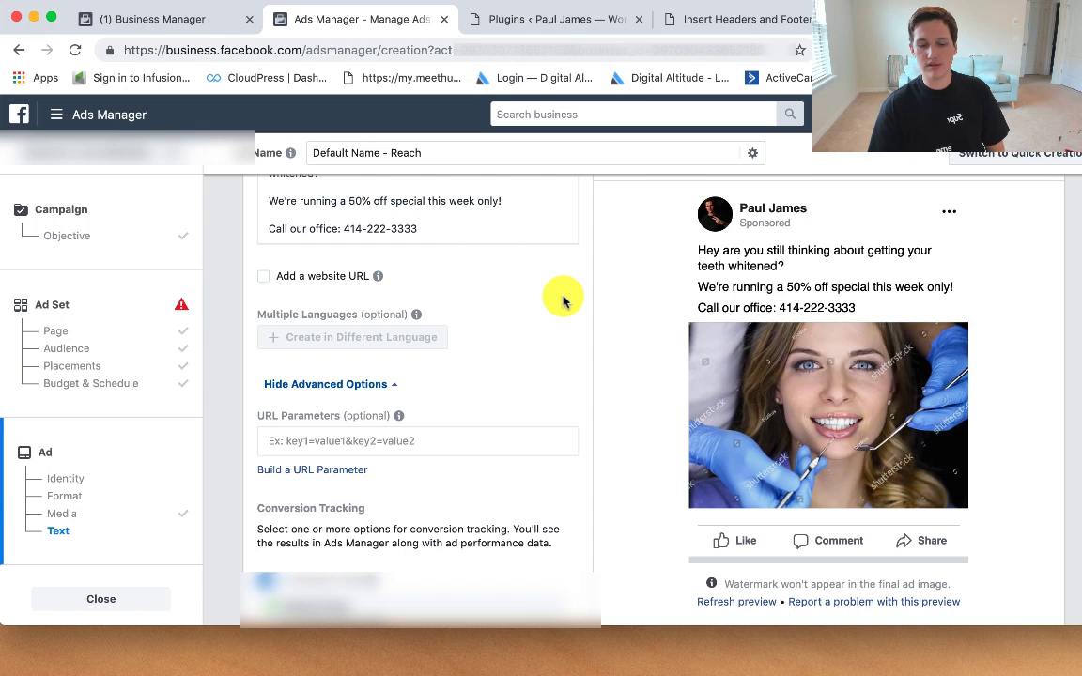
scroll(569, 306, up, 1)
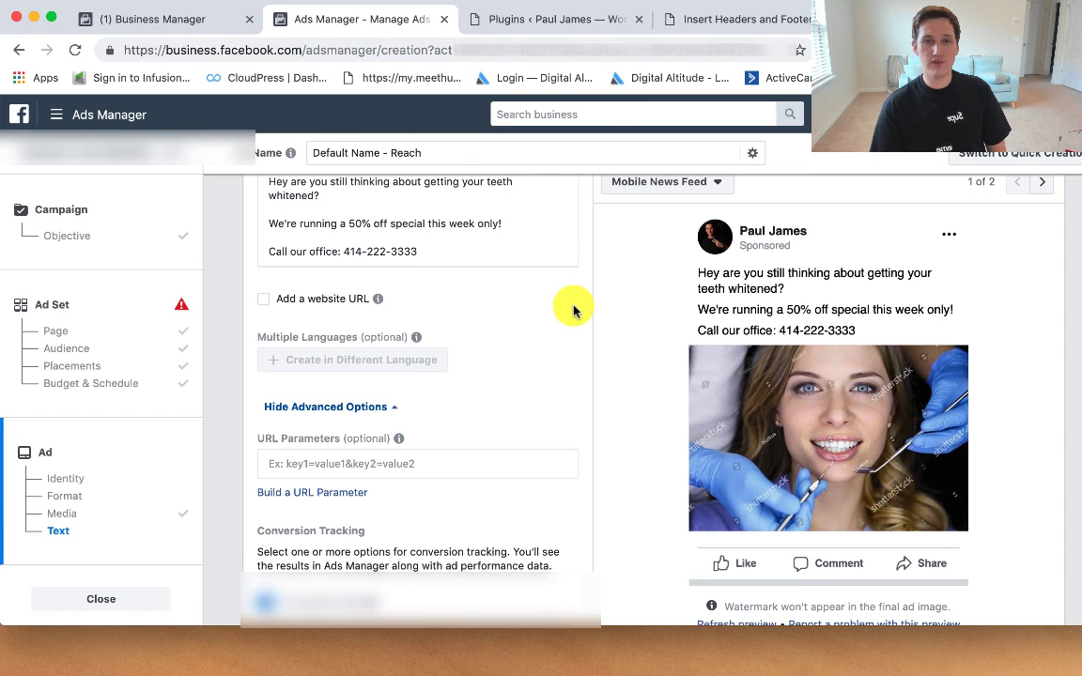